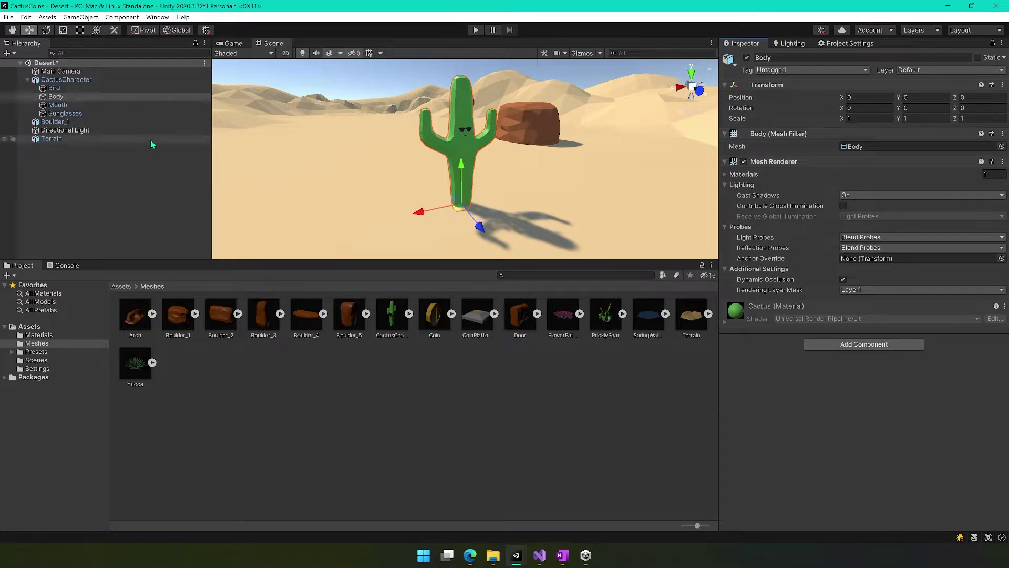
Run the Desert scene in Play mode to see the game camera's view.
click(475, 31)
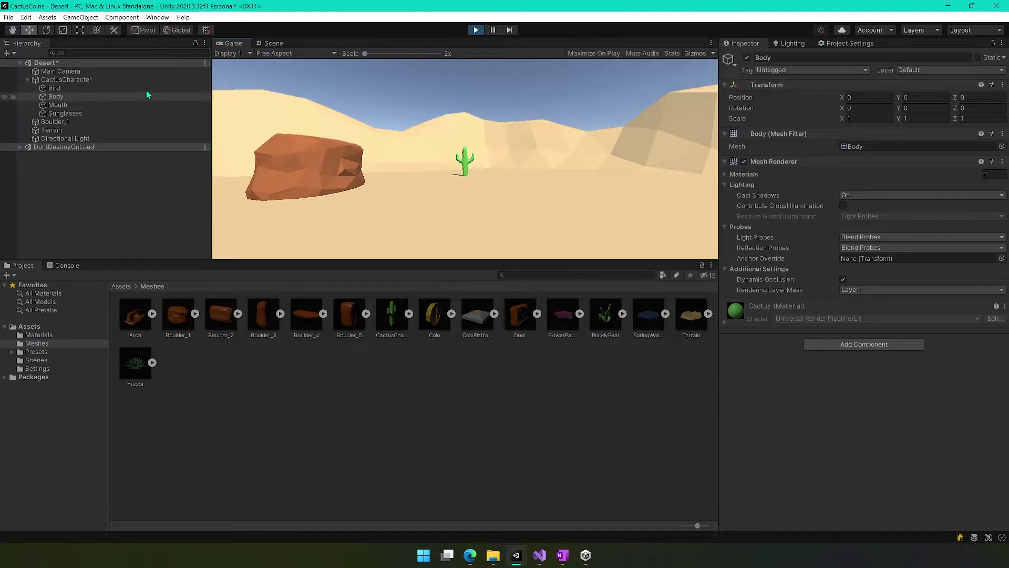
click(71, 72)
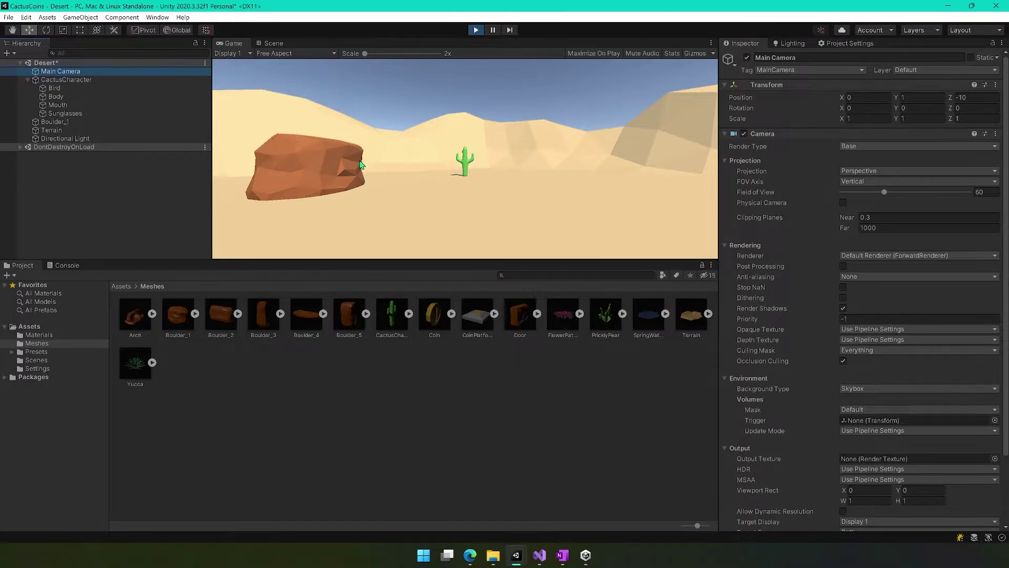
click(852, 99)
click(917, 97)
click(960, 98)
key(Return)
click(476, 30)
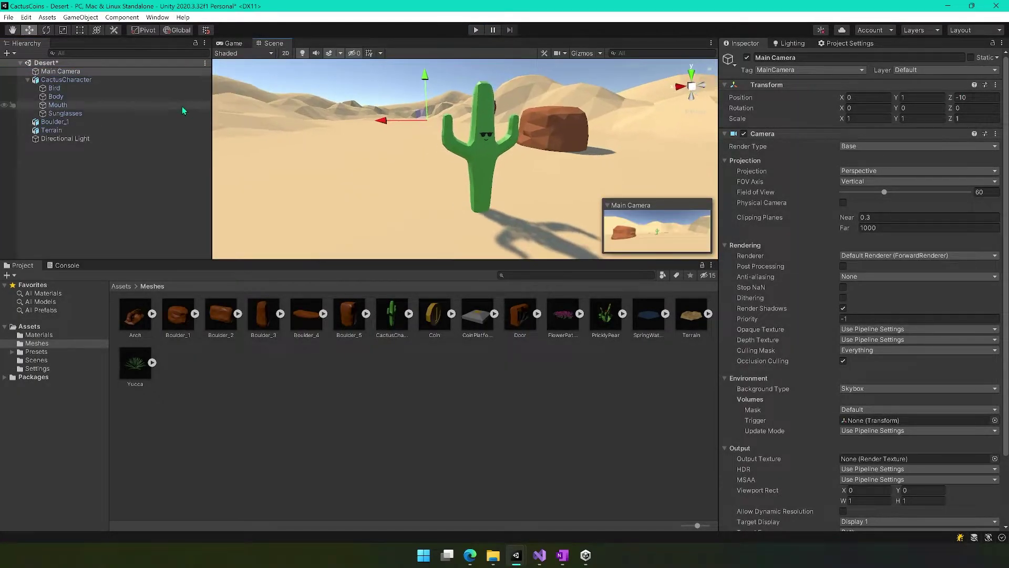
Frame the Main Camera in the Scene view, turn on Gizmos, and orbit around its icon.
click(79, 71)
mouse_move(356, 172)
alt+mouse_down()
mouse_move(620, 169)
mouse_move(586, 171)
alt+mouse_up()
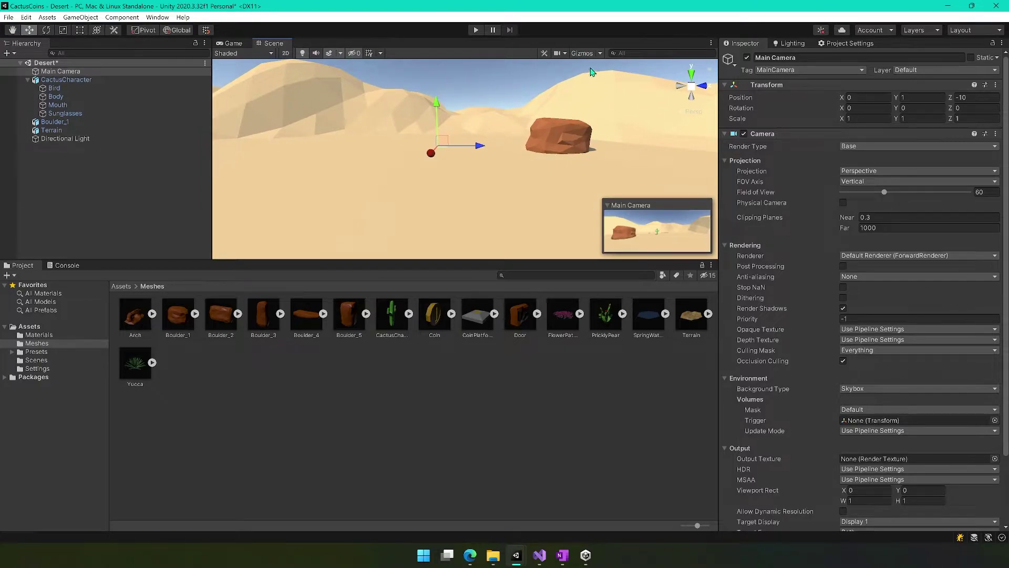
click(586, 54)
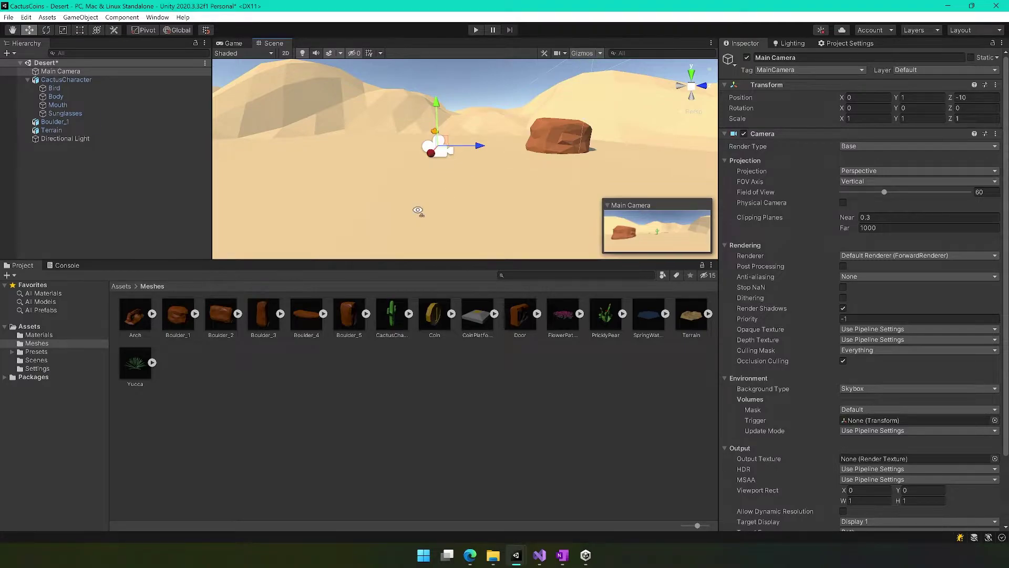
alt+drag(417, 211, 559, 211)
scroll(559, 211, up, 2)
scroll(558, 210, up, 2)
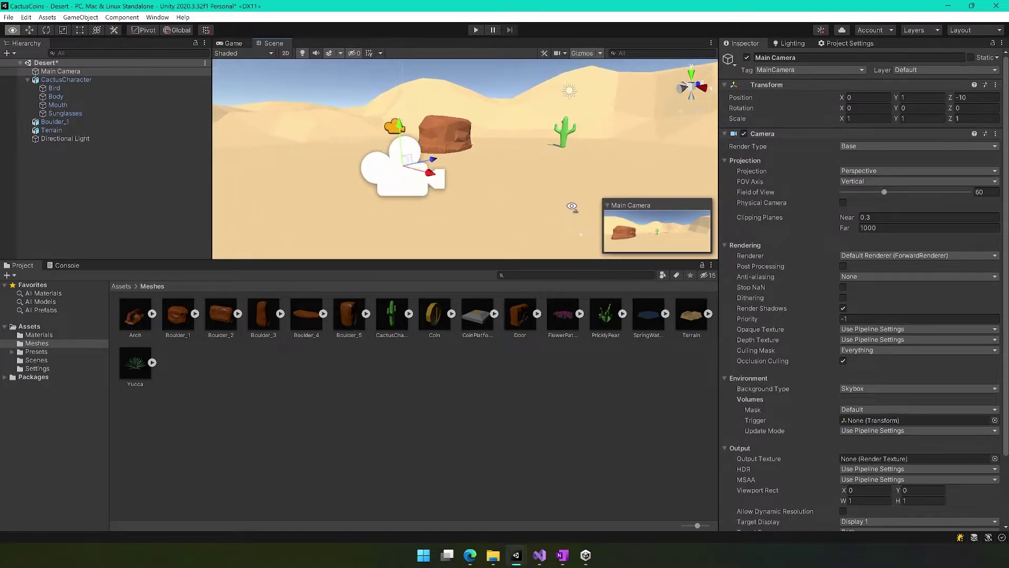
scroll(558, 211, up, 2)
alt+drag(490, 207, 503, 215)
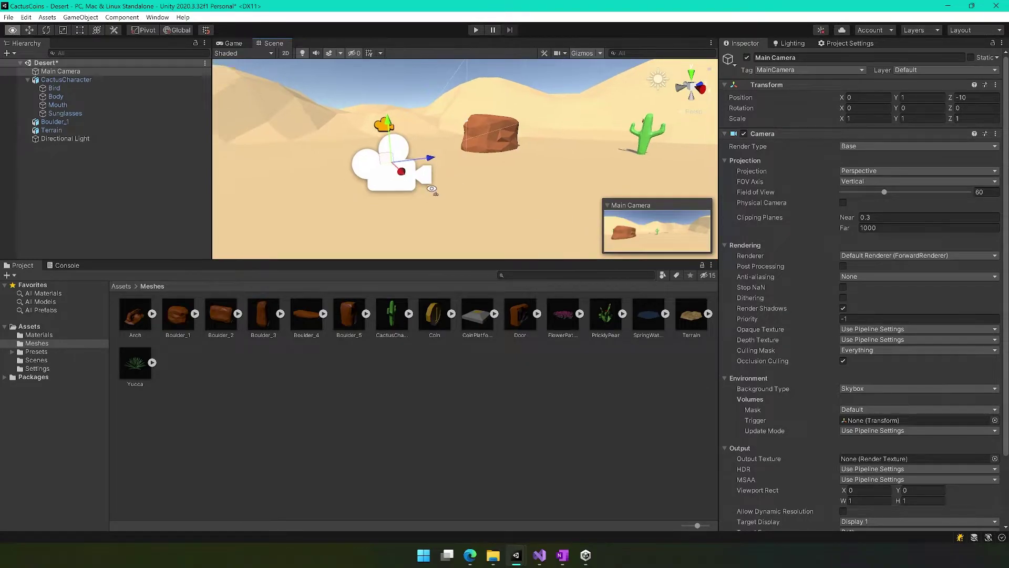
alt+drag(444, 189, 486, 198)
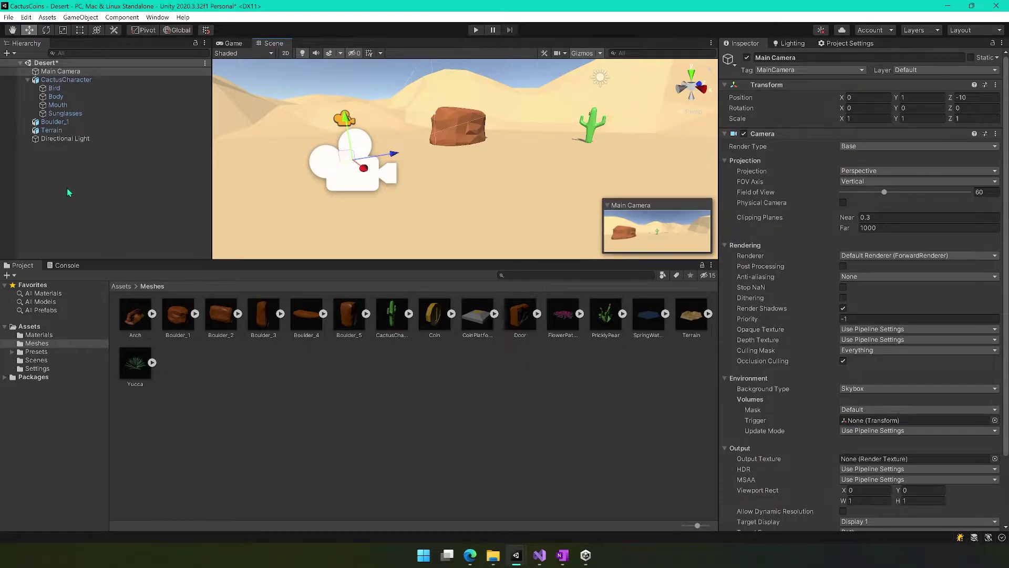
Collapse the existing CactusCharacter's children and deselect it.
click(33, 80)
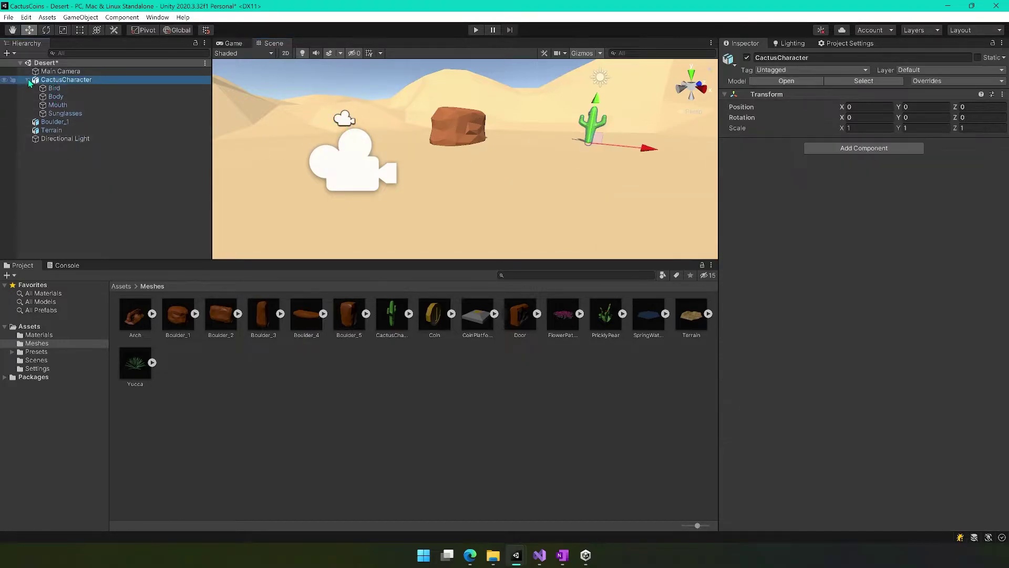
key(Left)
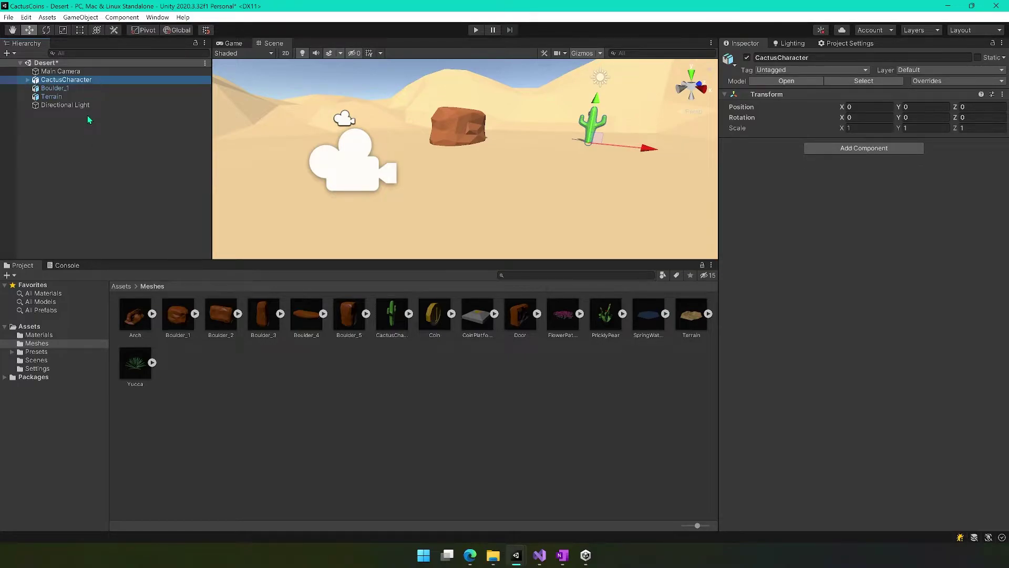
click(89, 152)
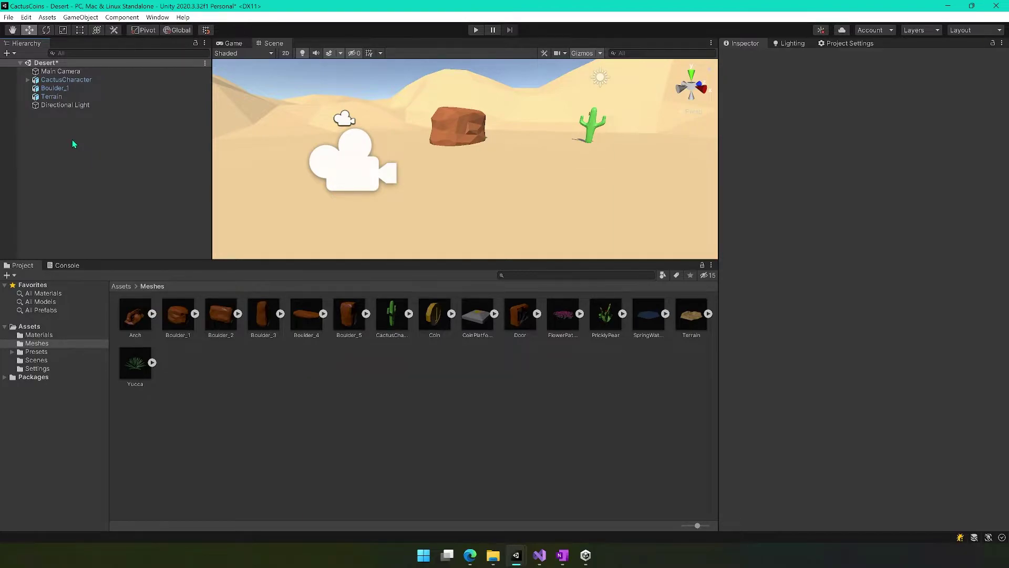
Create an empty object named CactusCharacter at position 0, 0, 0.
right_click(68, 133)
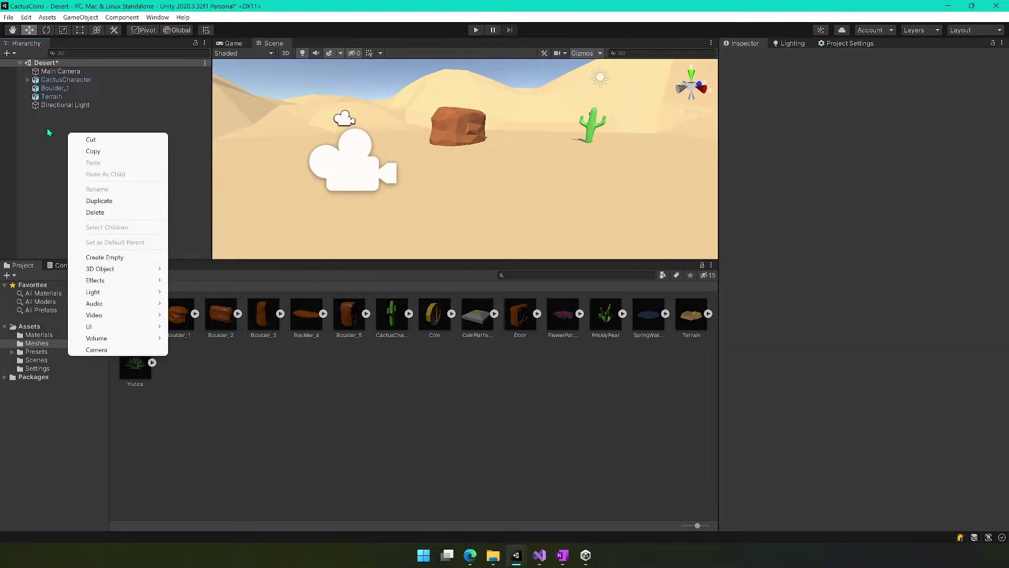
click(50, 132)
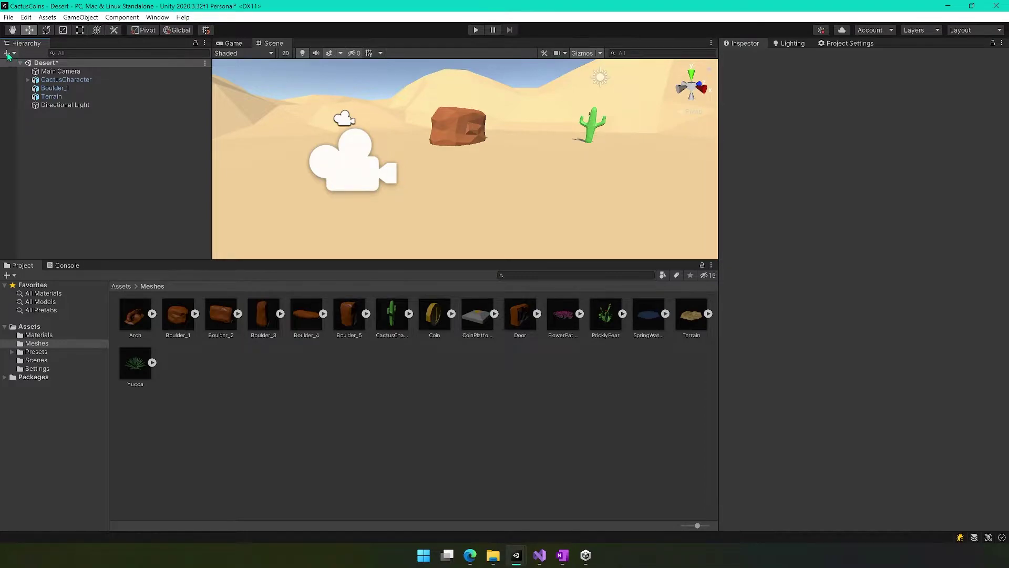
click(11, 55)
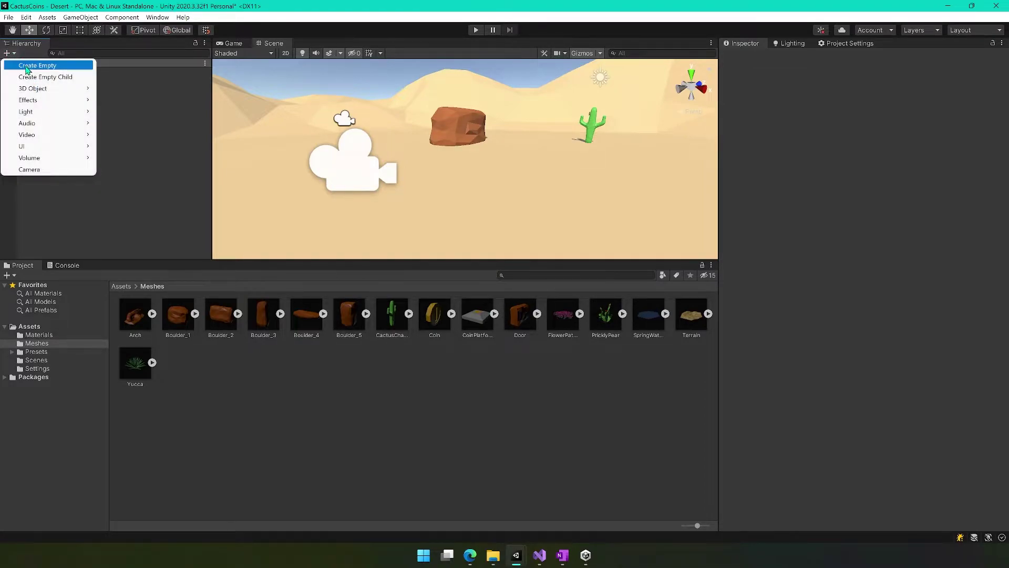
click(28, 71)
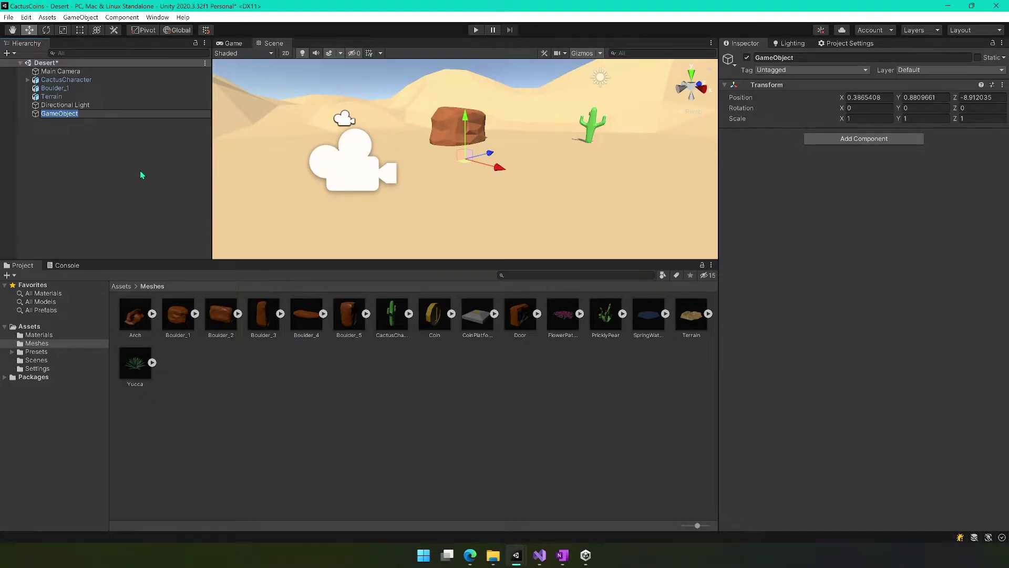
text(CactusC)
text(haracter)
key(Return)
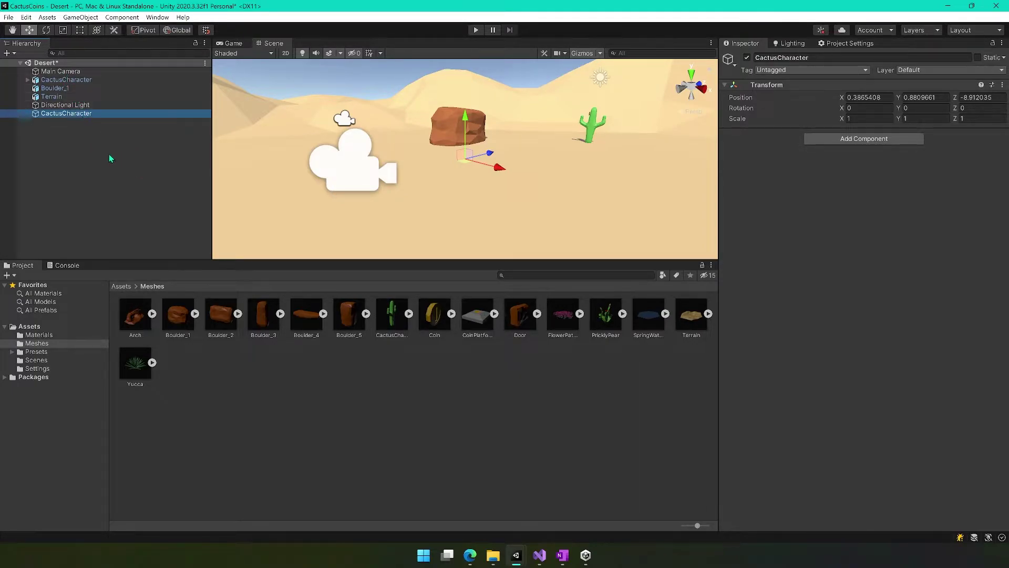
click(869, 98)
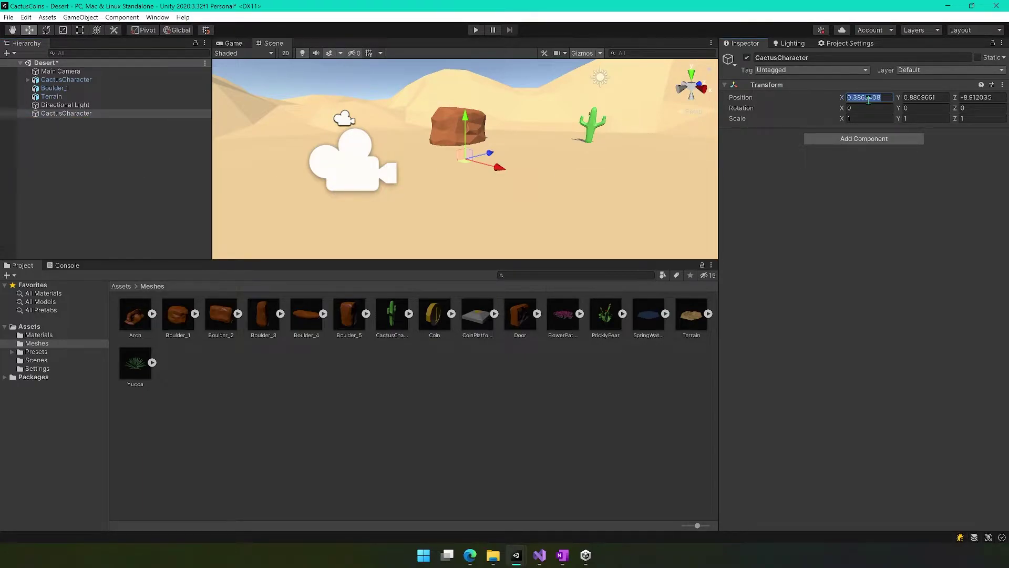
text(0)
key(Tab)
text(0)
key(Tab)
text(0)
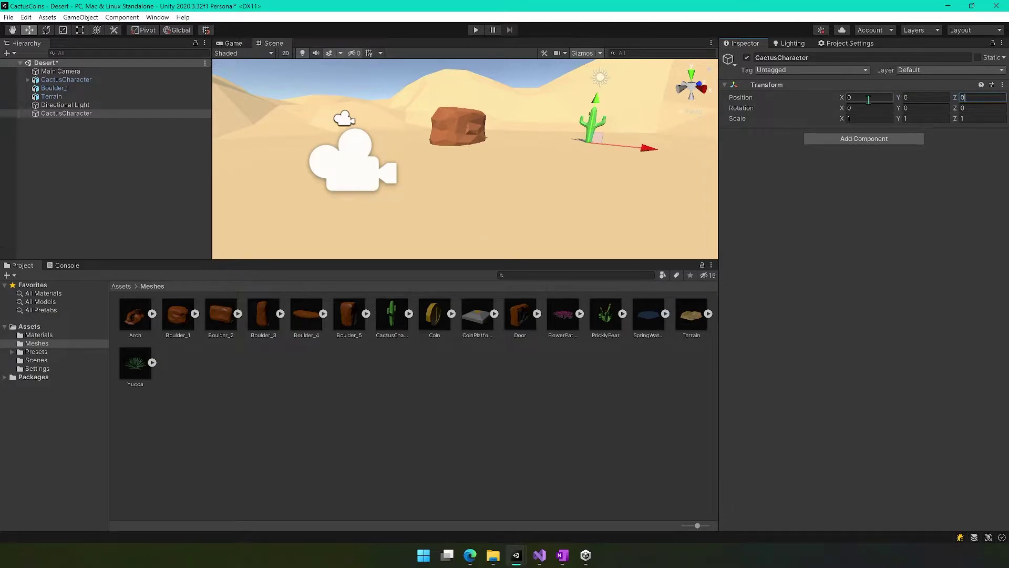
click(899, 182)
key(f)
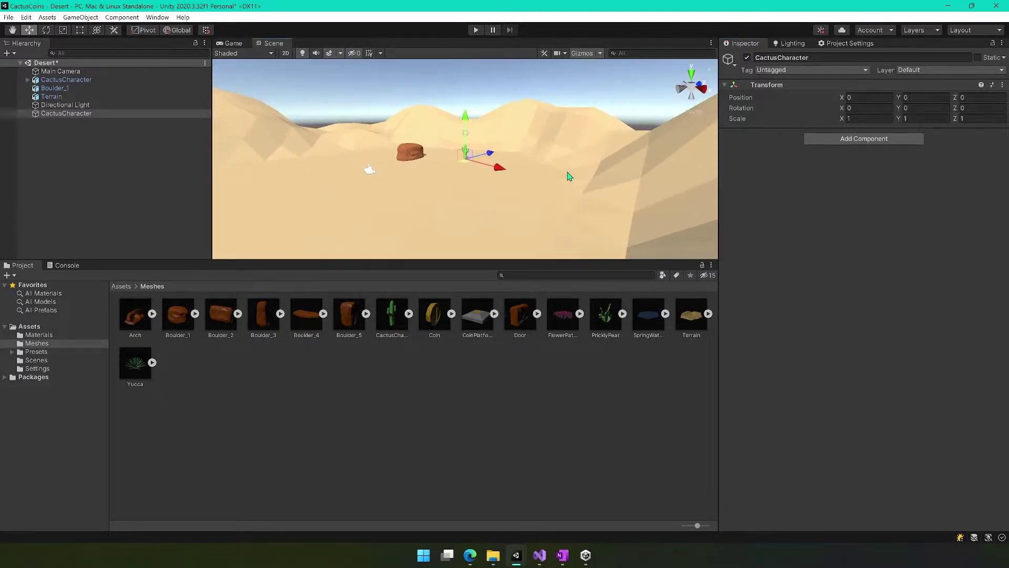
alt+drag(473, 188, 471, 178)
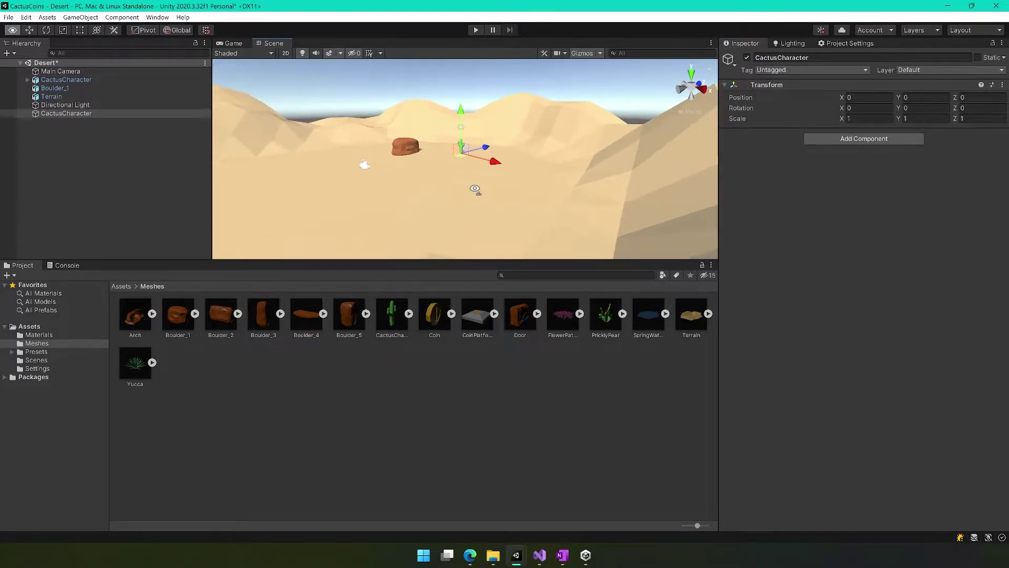
alt+scroll(471, 177, up, 3)
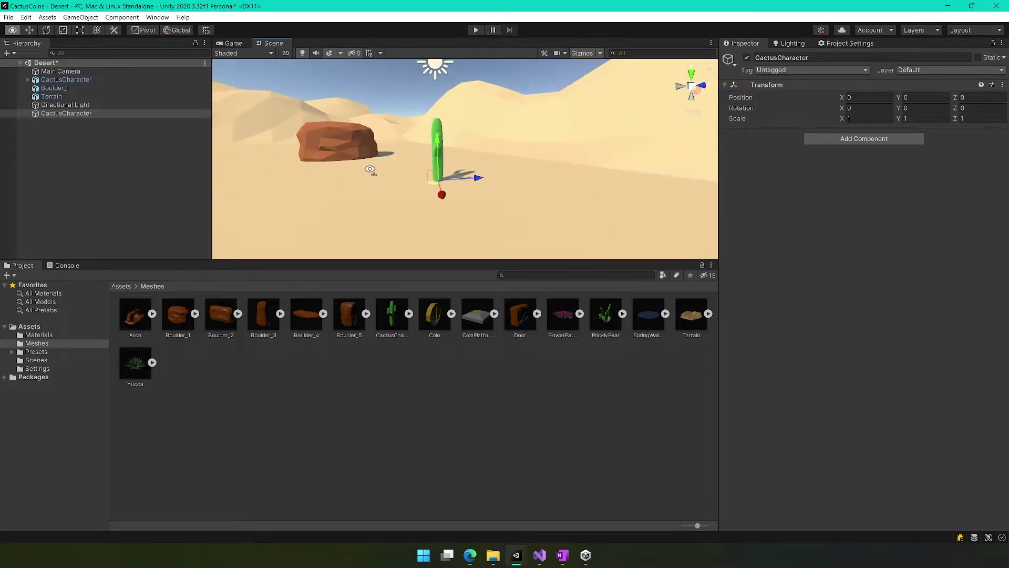
alt+drag(470, 177, 263, 169)
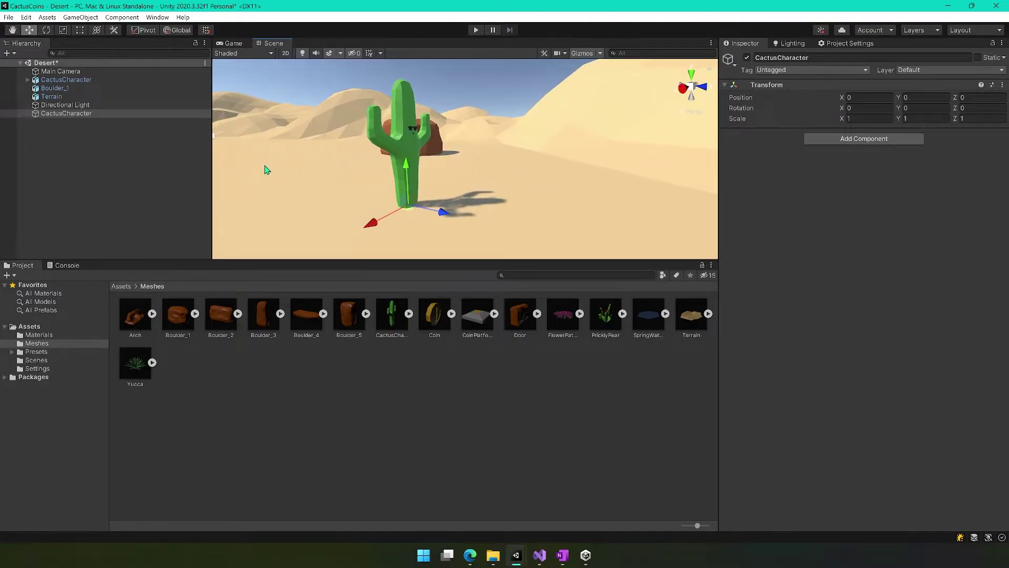
click(59, 80)
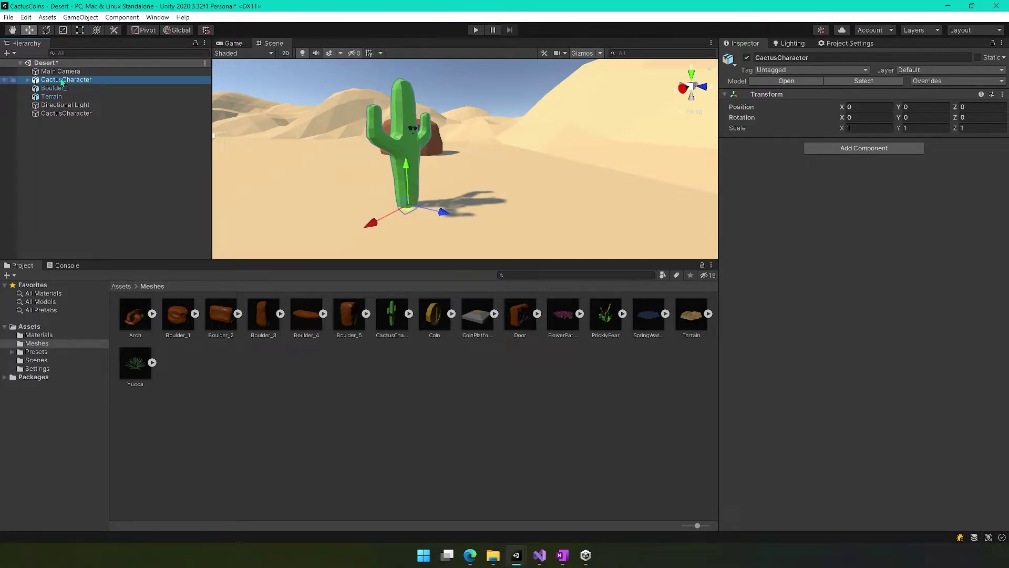
drag(63, 80, 69, 117)
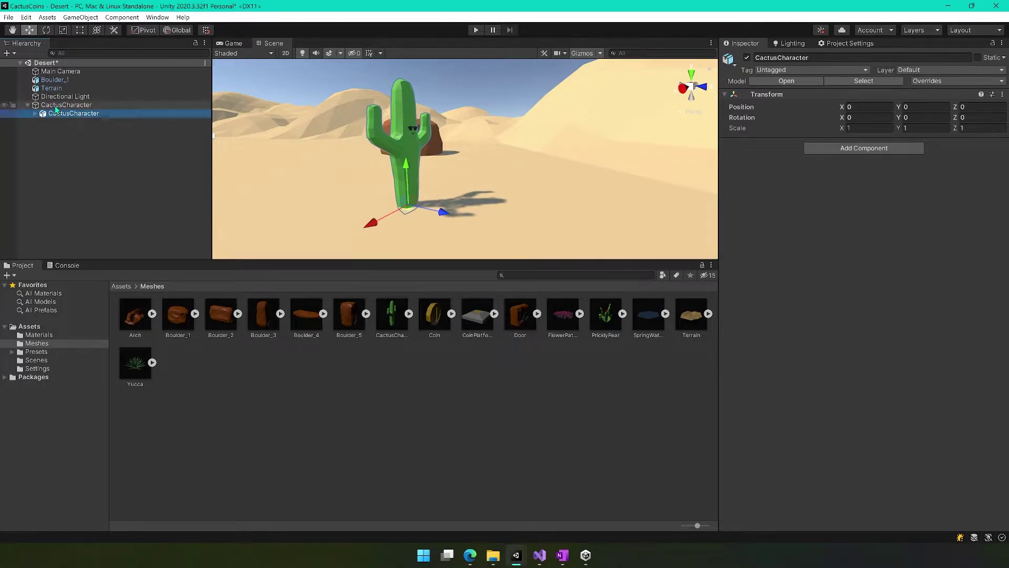
click(67, 105)
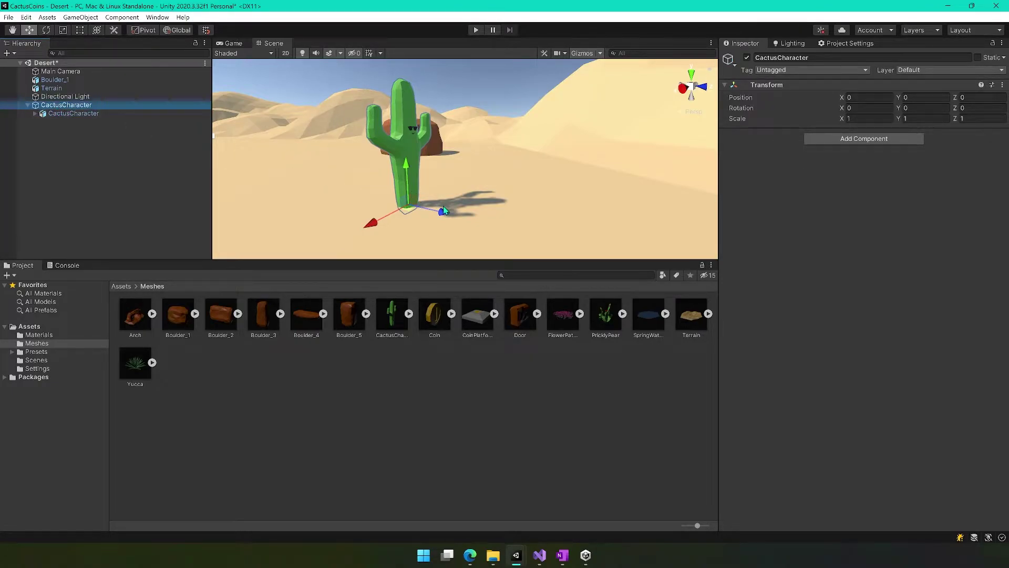
drag(444, 212, 465, 205)
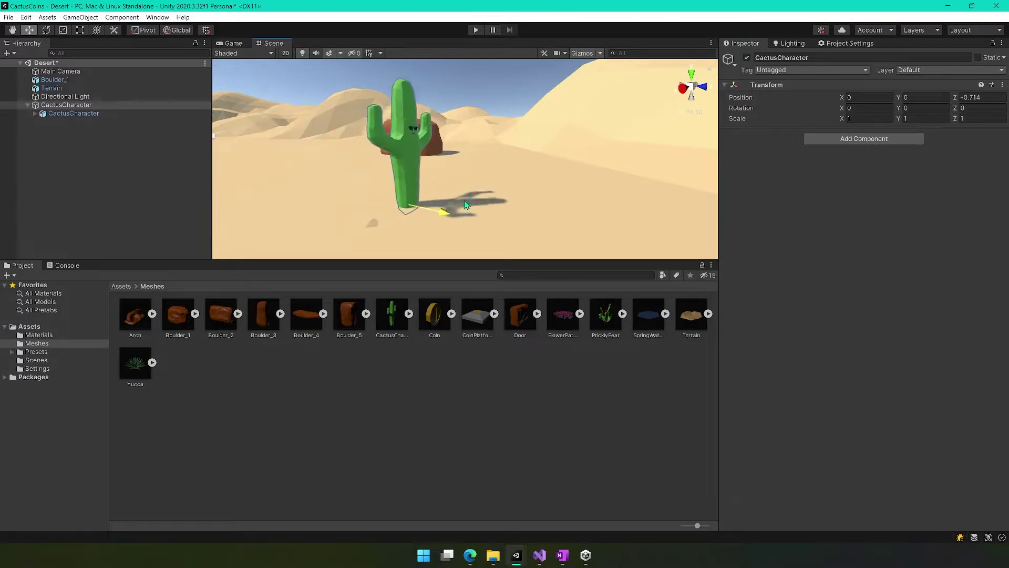
drag(466, 205, 407, 208)
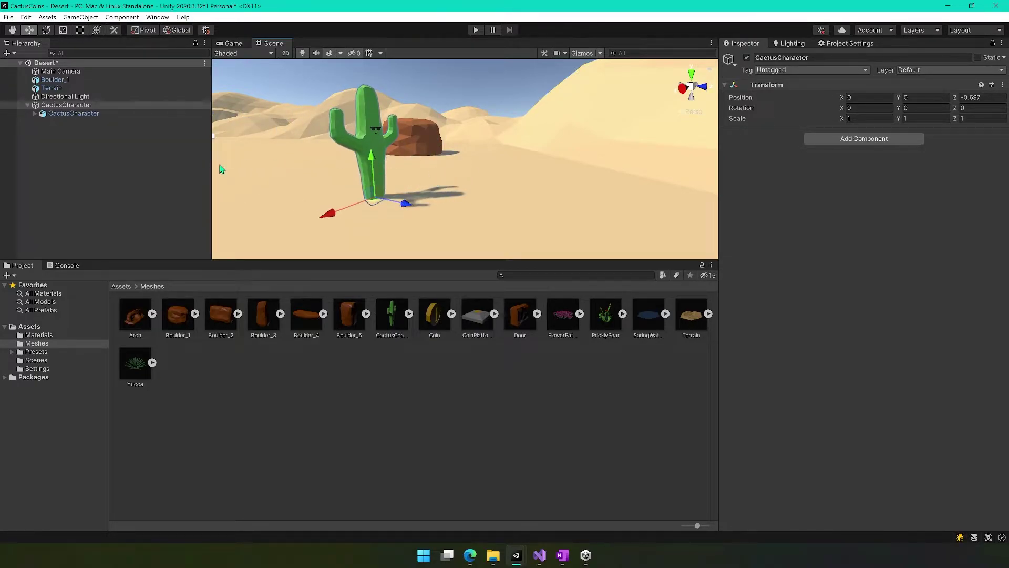
key(ctrl+z)
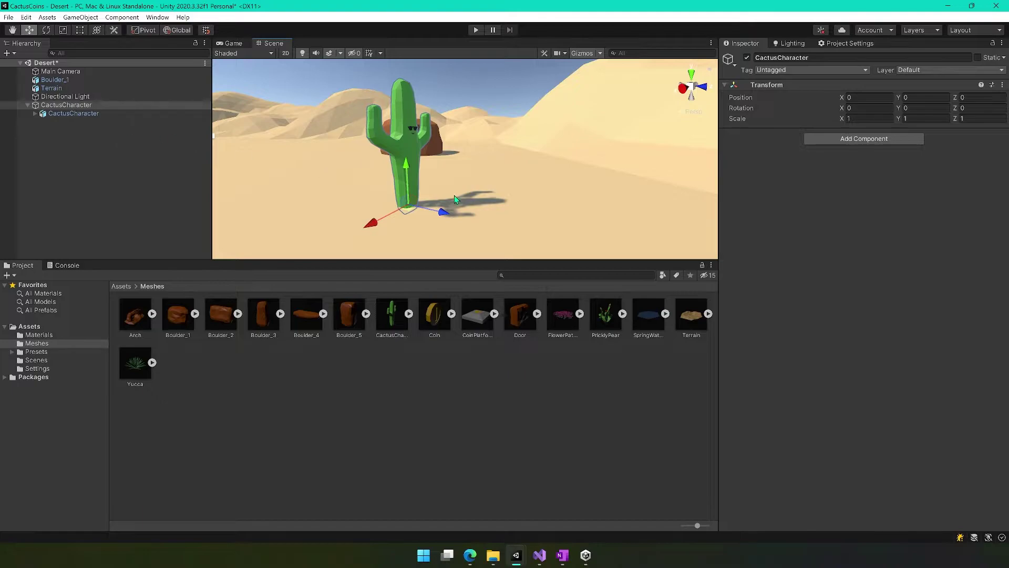
scroll(442, 227, down, 3)
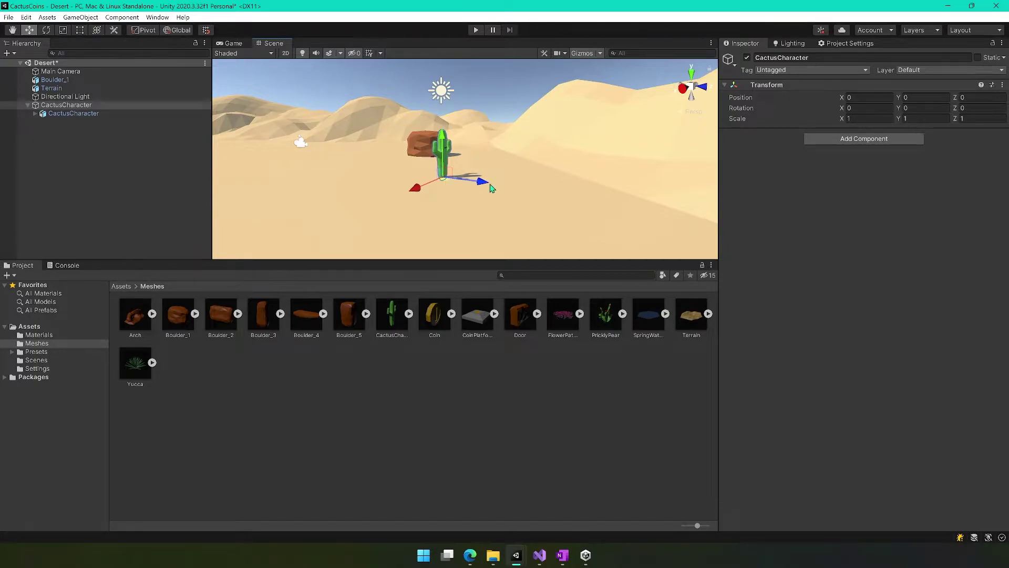
Frame the cactus and rotate it to Y 173.321 with the Rotate tool.
mouse_move(521, 190)
alt+mouse_down()
mouse_move(451, 224)
mouse_move(421, 203)
alt+mouse_up()
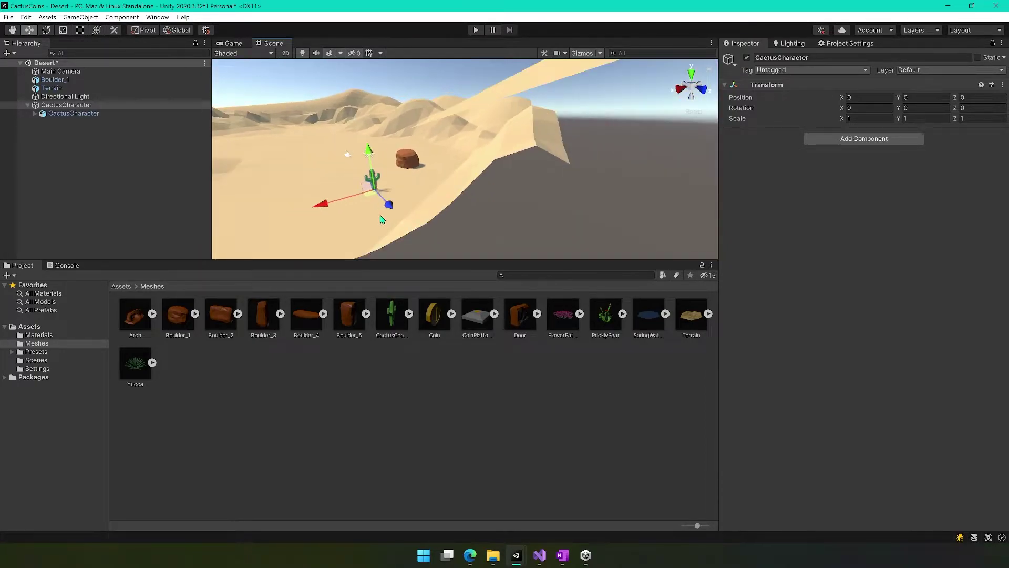
key(f)
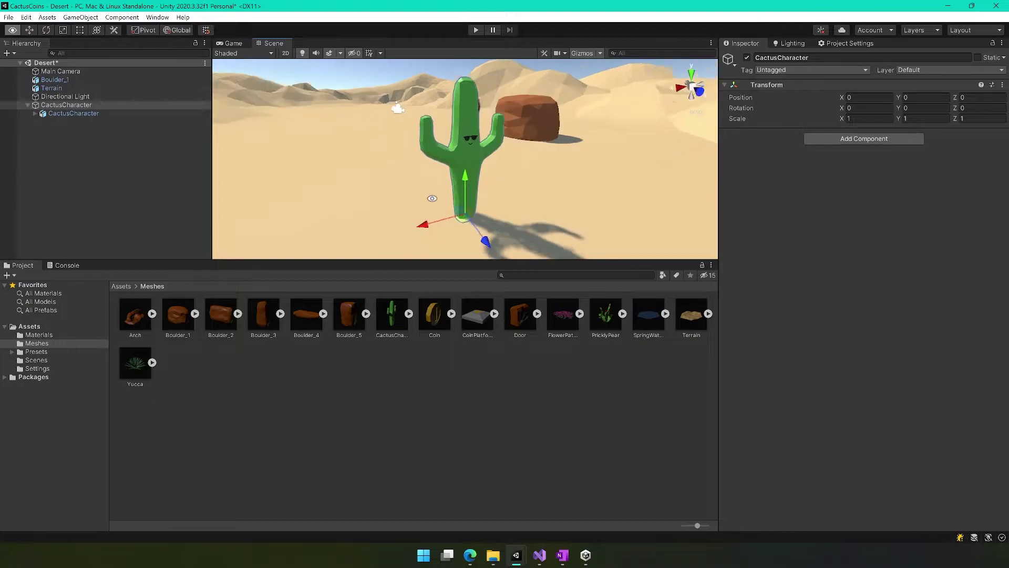
mouse_move(420, 203)
alt+mouse_down()
mouse_move(433, 184)
mouse_move(486, 204)
alt+mouse_up()
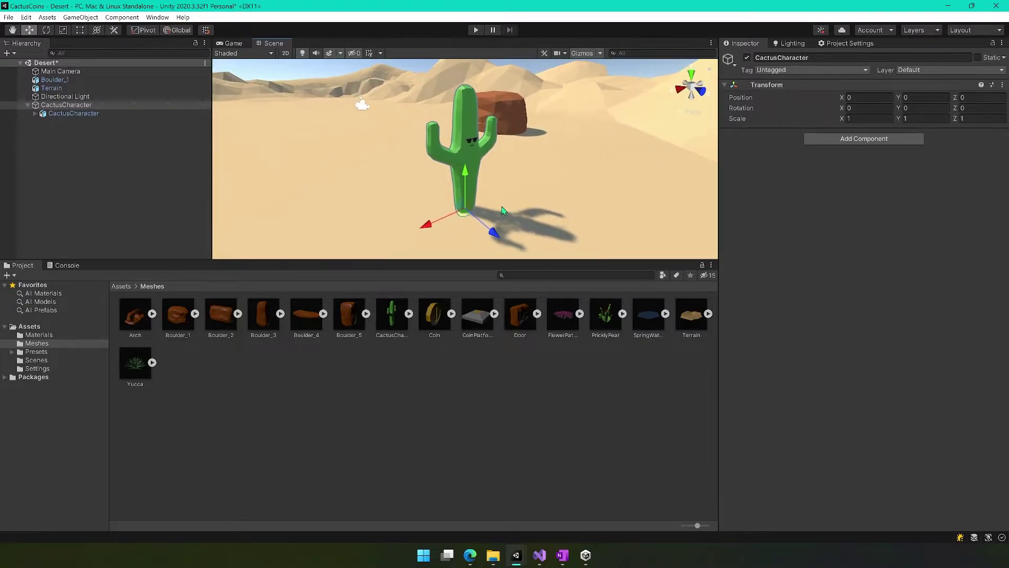
key(e)
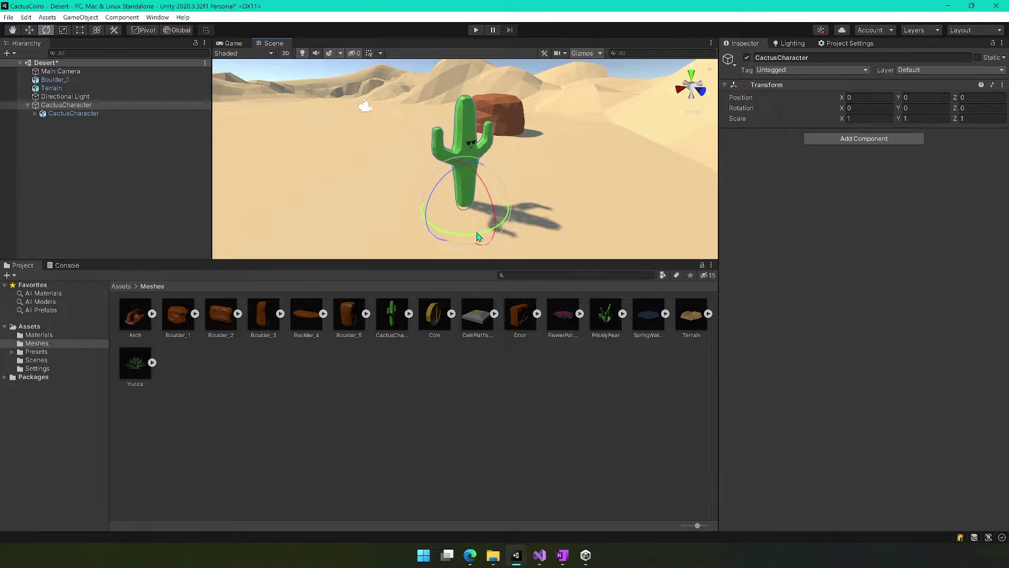
drag(477, 237, 178, 140)
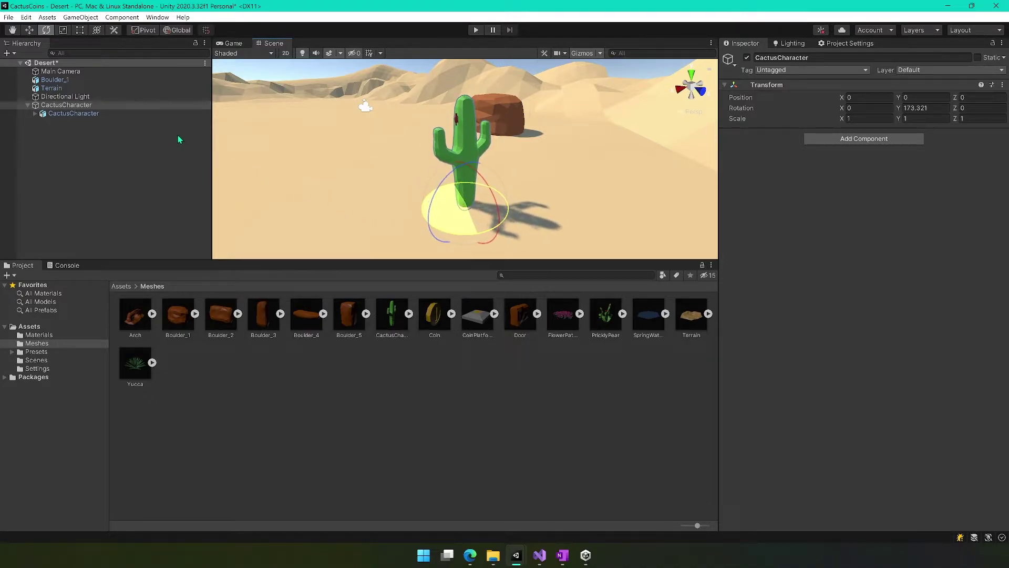
drag(178, 139, 180, 140)
scroll(355, 124, down, 1)
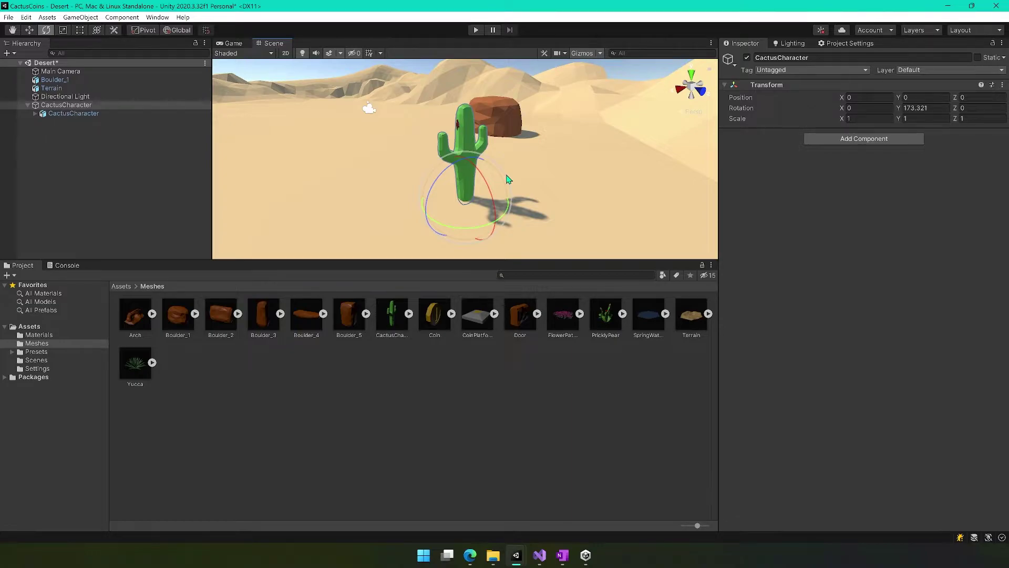
key(w)
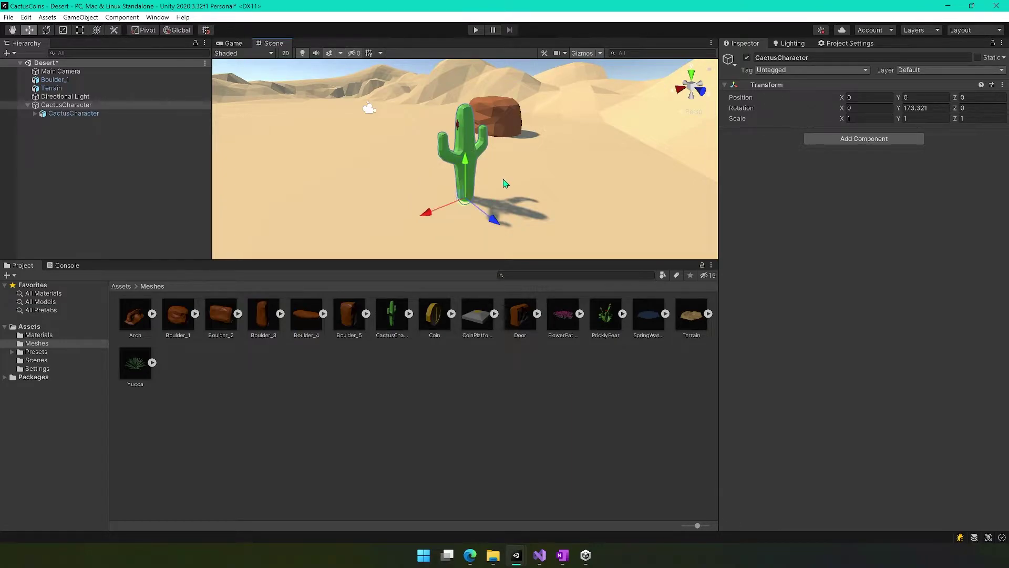
Try squashing the cactus with the Scale tool, undo it, and return to Move.
click(47, 32)
click(63, 30)
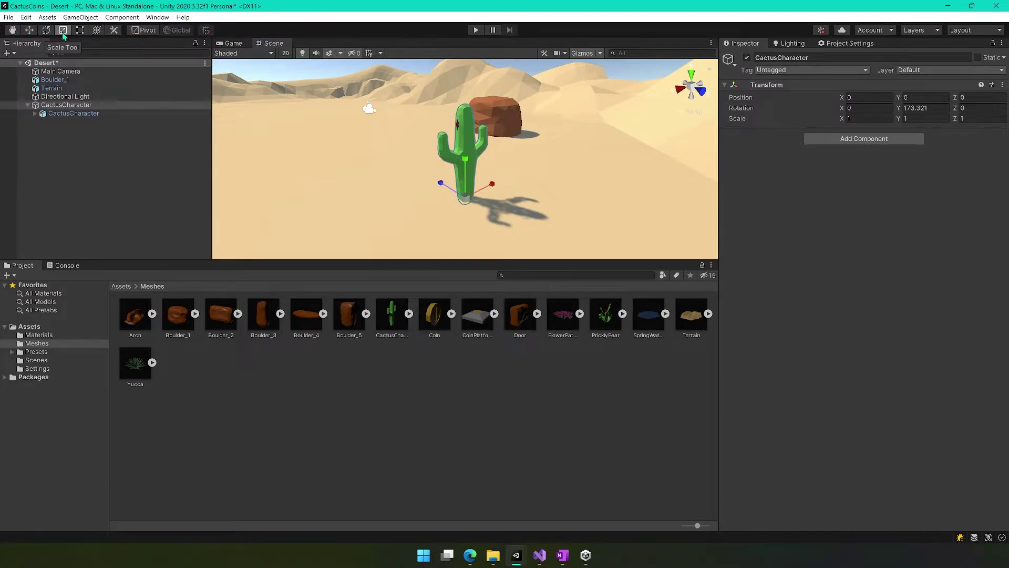
mouse_move(466, 159)
mouse_down()
mouse_move(467, 147)
mouse_move(502, 182)
mouse_up()
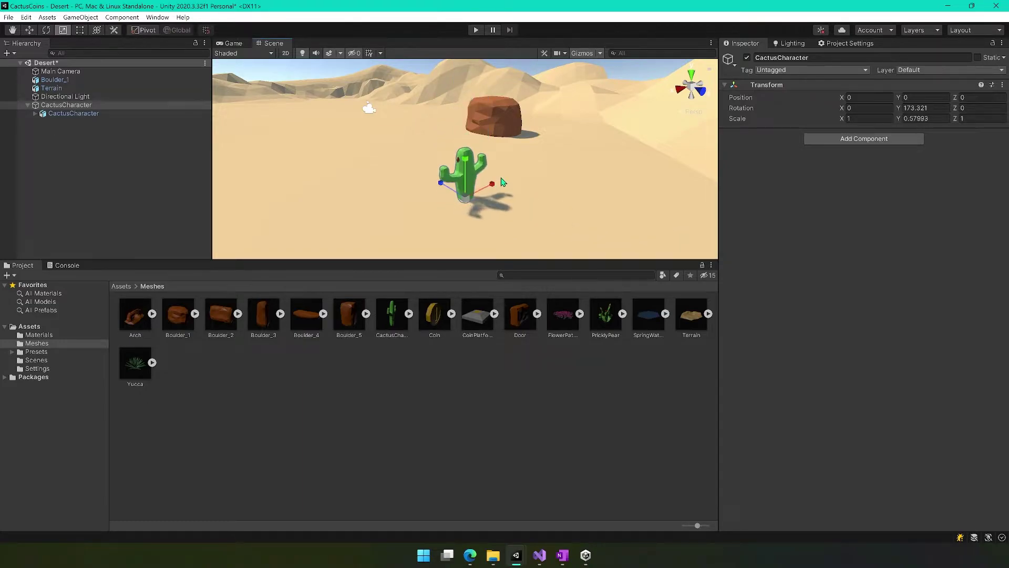
key(ctrl+z)
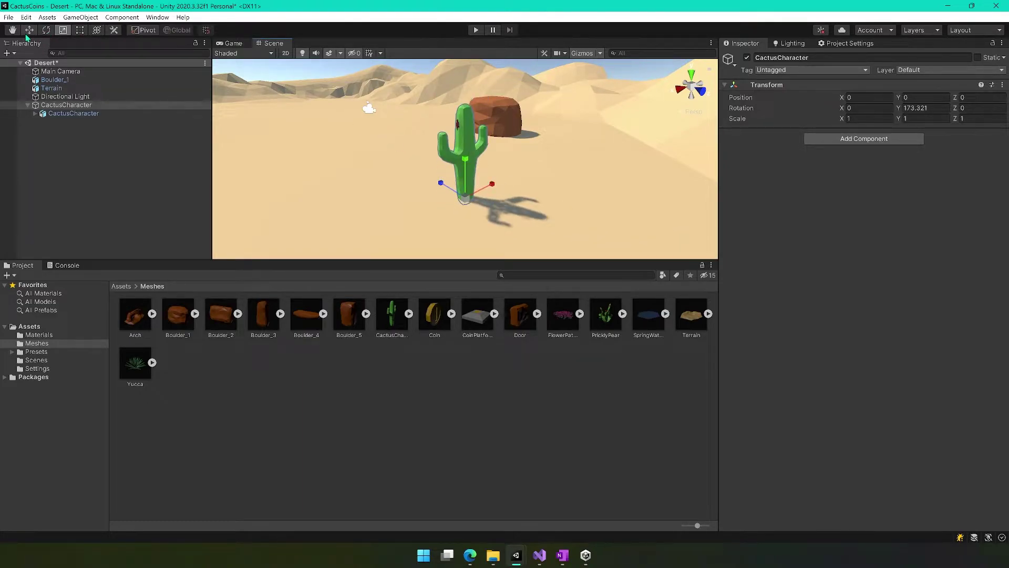
click(28, 30)
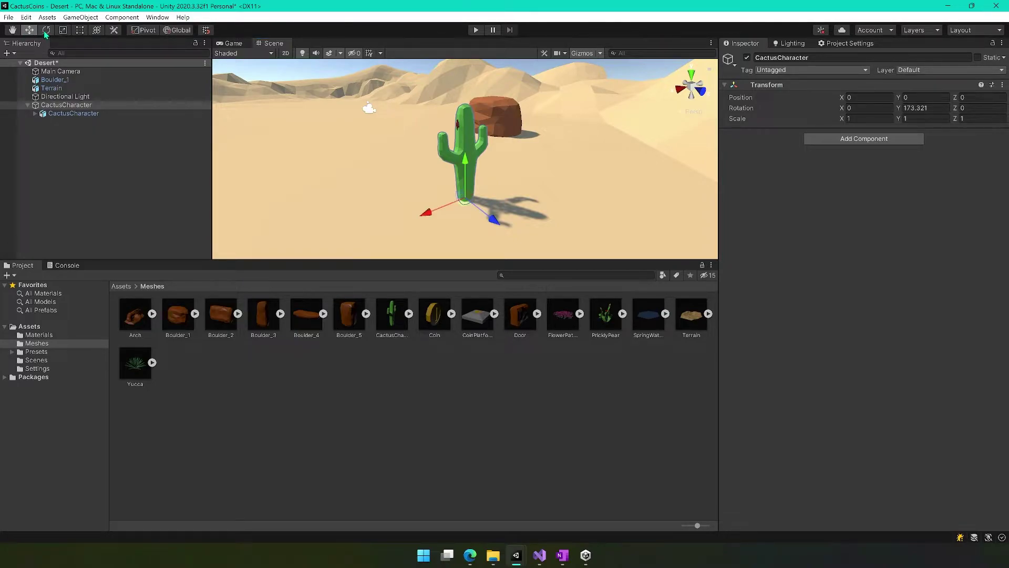
click(45, 30)
click(28, 30)
Select Directional Light and the child CactusCharacter, then reselect the parent CactusCharacter.
click(24, 97)
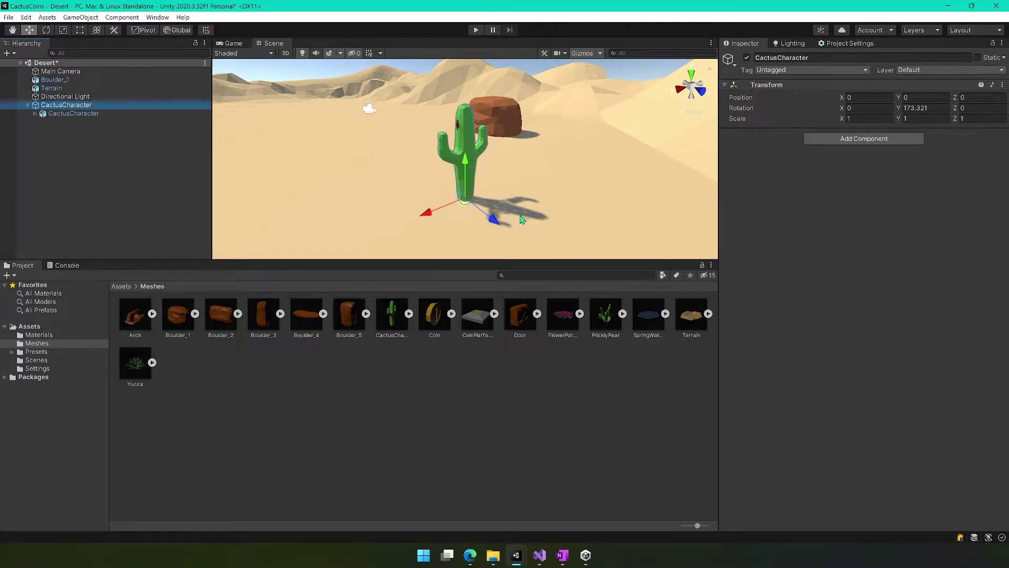
mouse_move(66, 104)
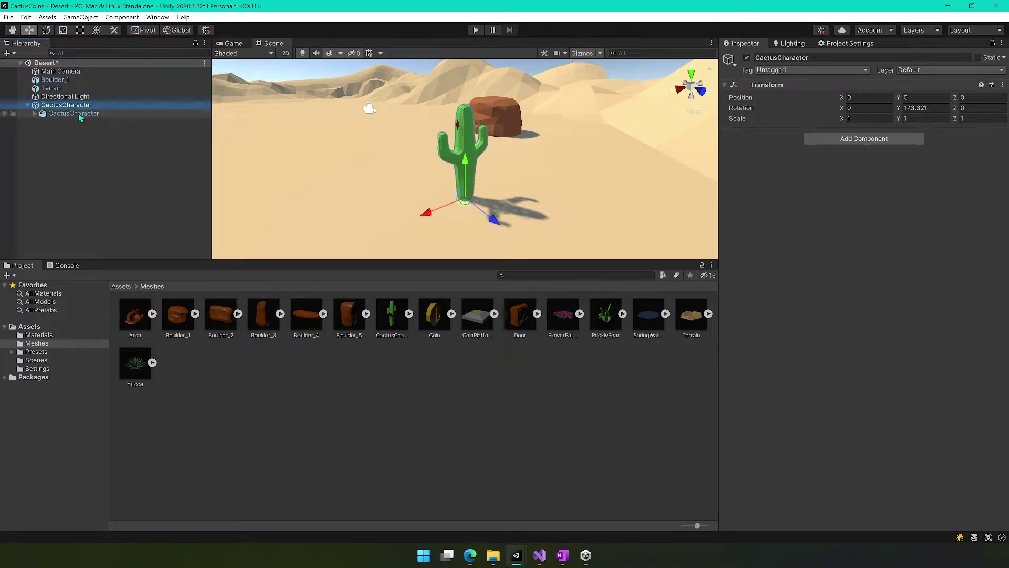
click(79, 114)
click(77, 105)
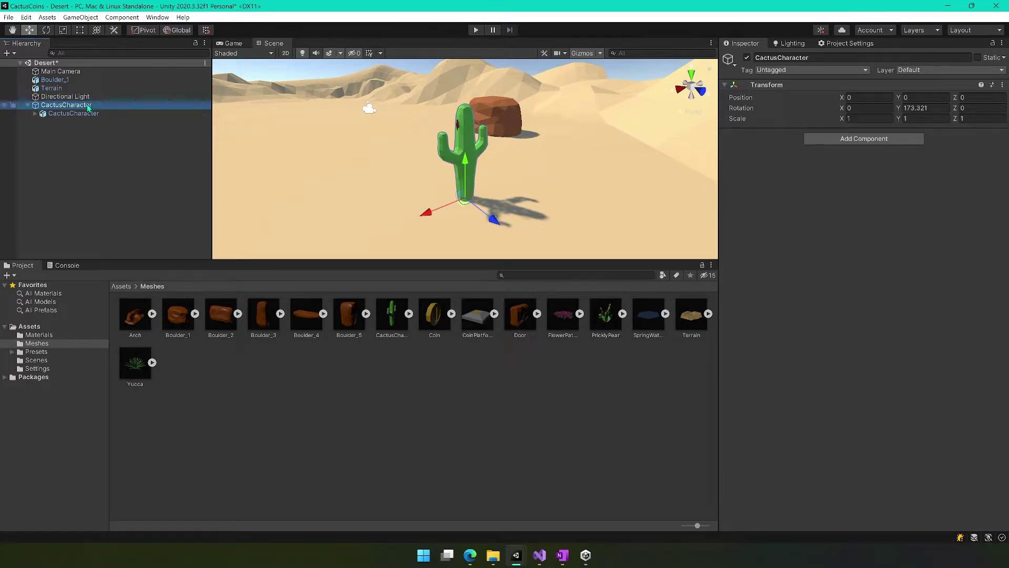
mouse_move(432, 225)
alt+mouse_down()
mouse_move(543, 213)
mouse_move(532, 220)
alt+mouse_up()
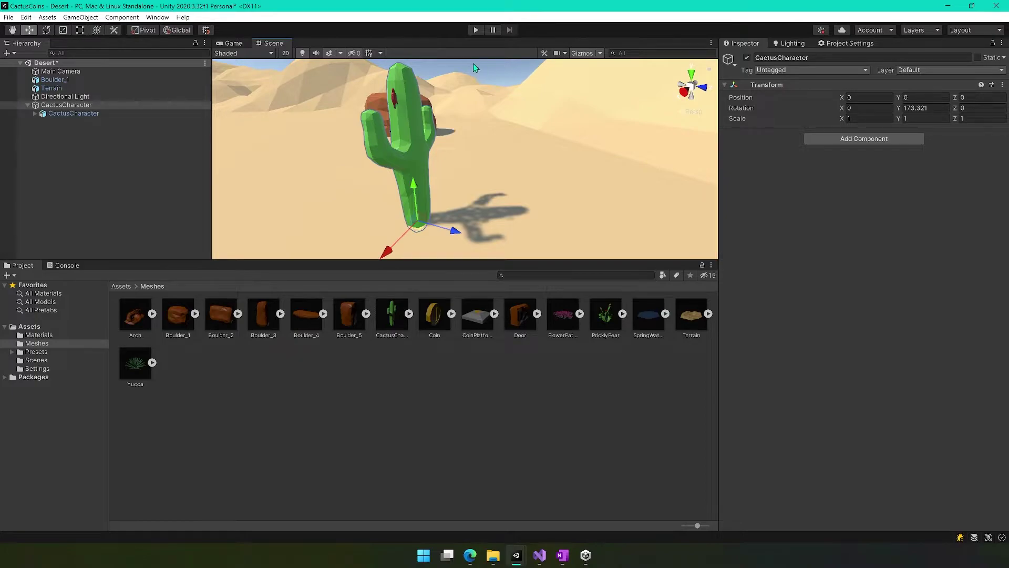
Toggle handle orientation between Local and Global, leave it on Global, and reselect CactusCharacter.
click(189, 33)
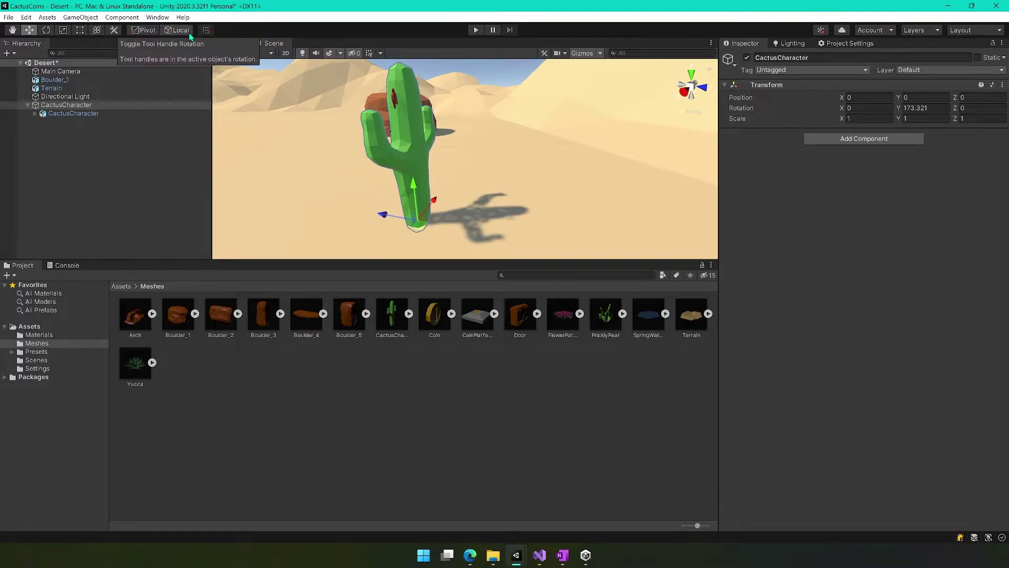
click(188, 33)
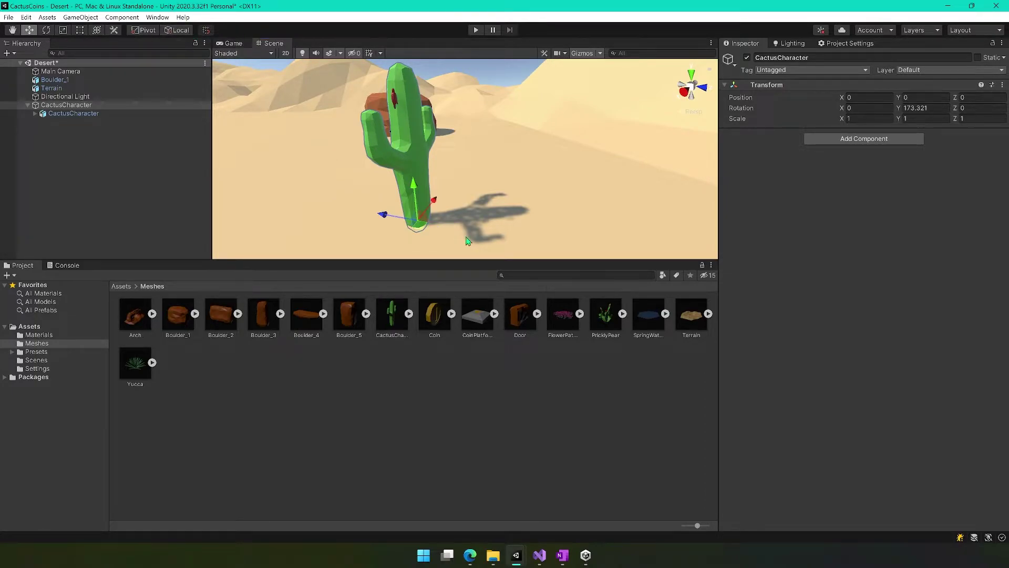
alt+drag(457, 208, 418, 226)
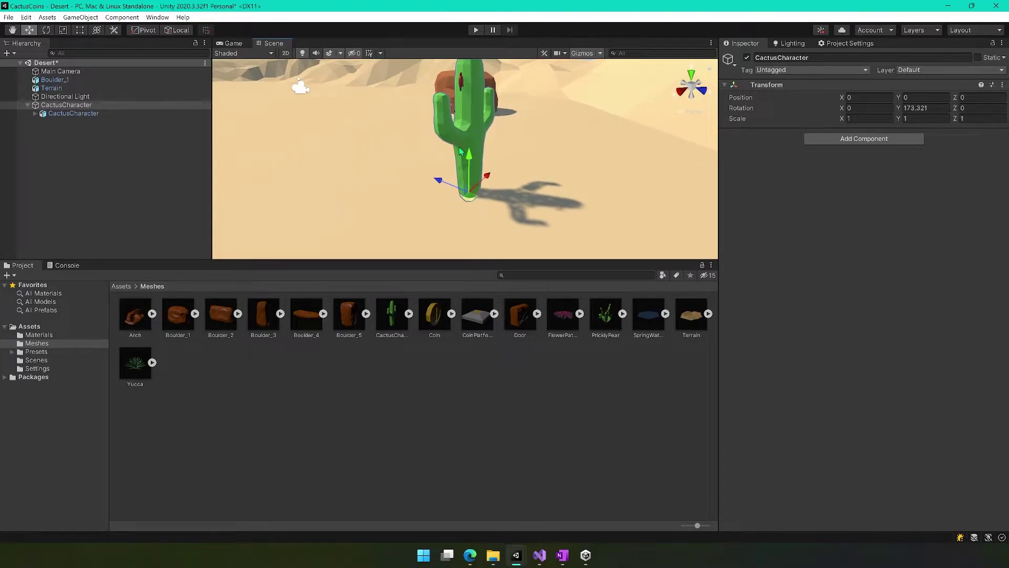
click(183, 33)
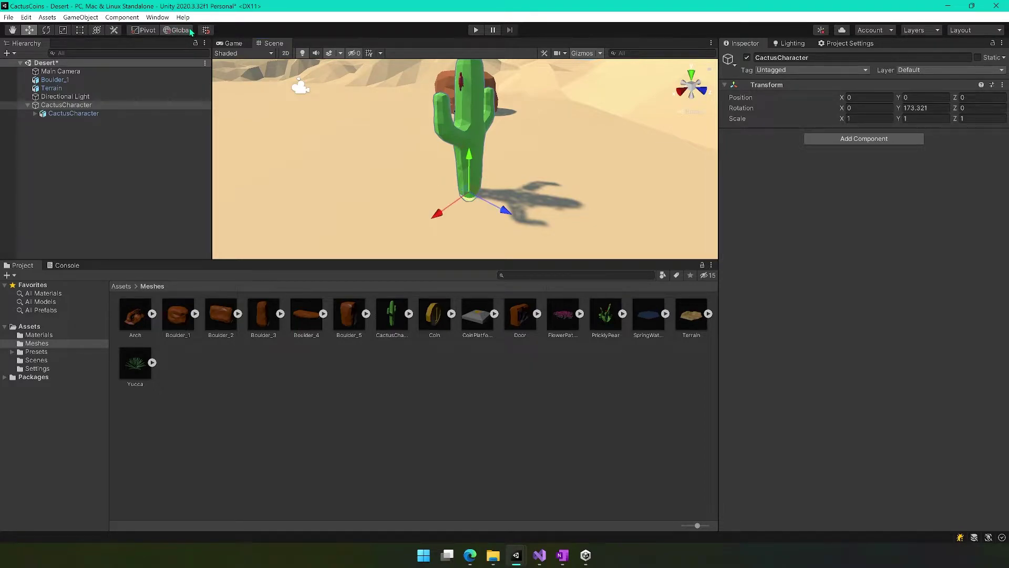
scroll(566, 236, down, 2)
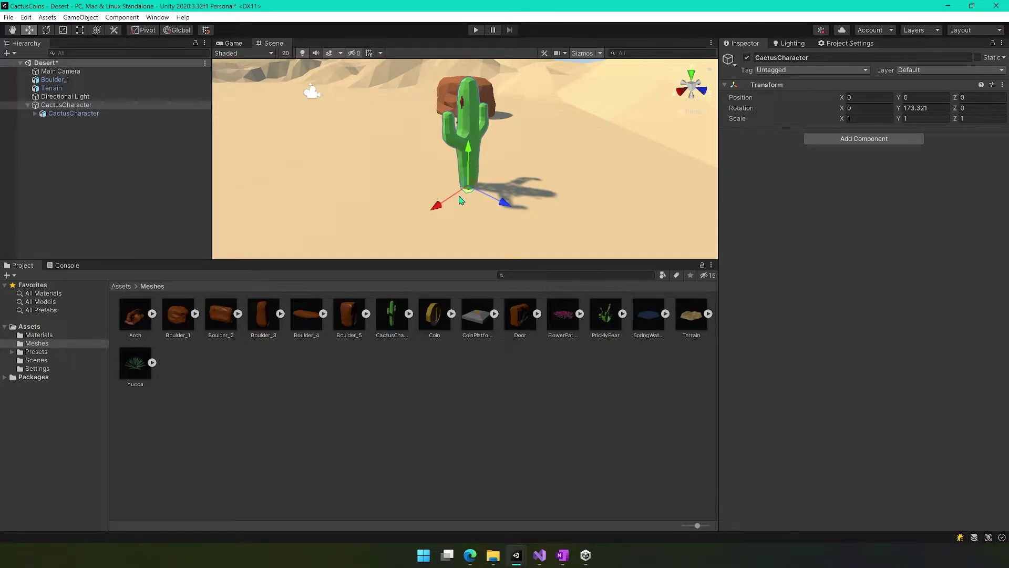
scroll(545, 162, down, 1)
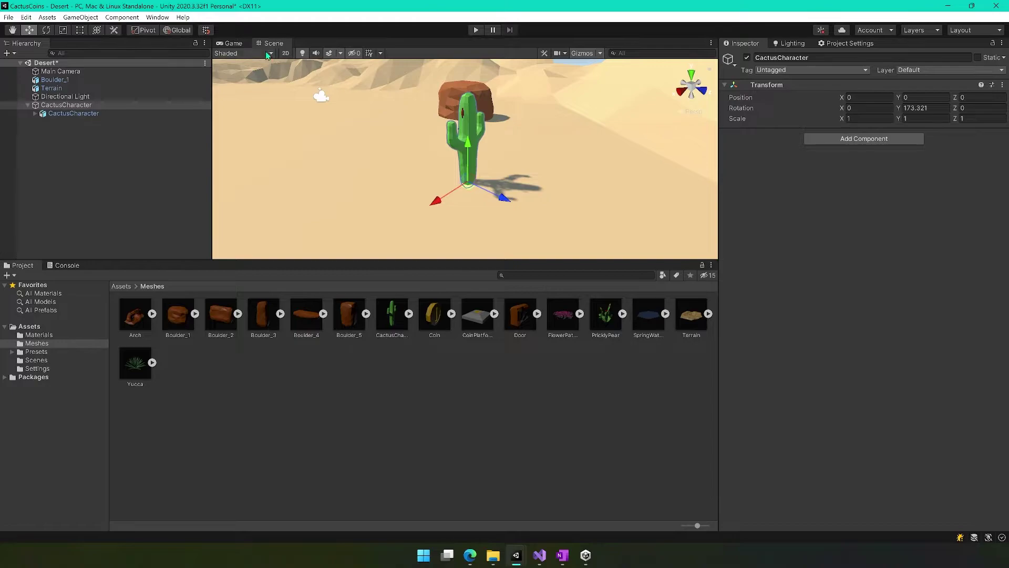
click(180, 30)
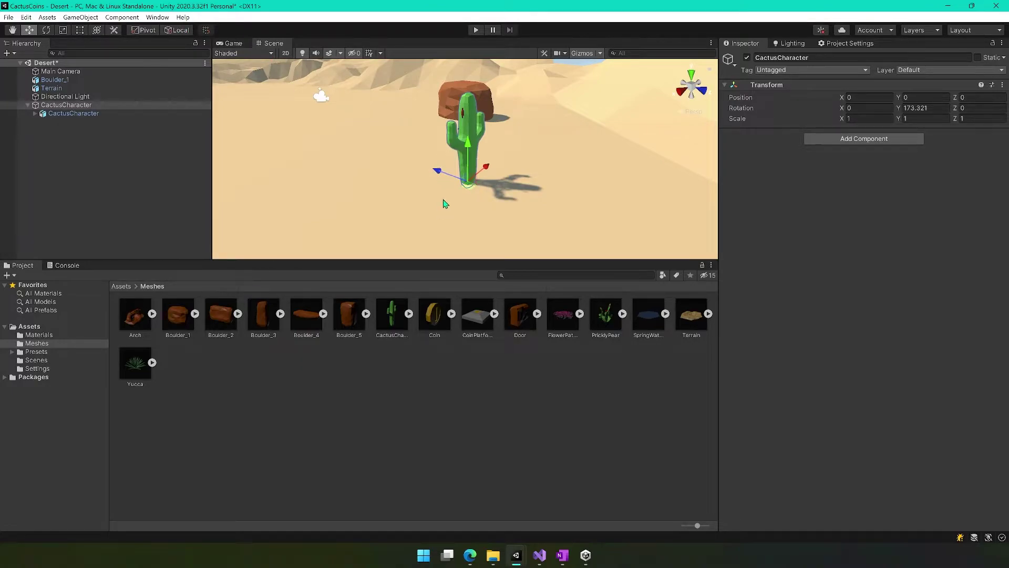
alt+drag(455, 210, 595, 73)
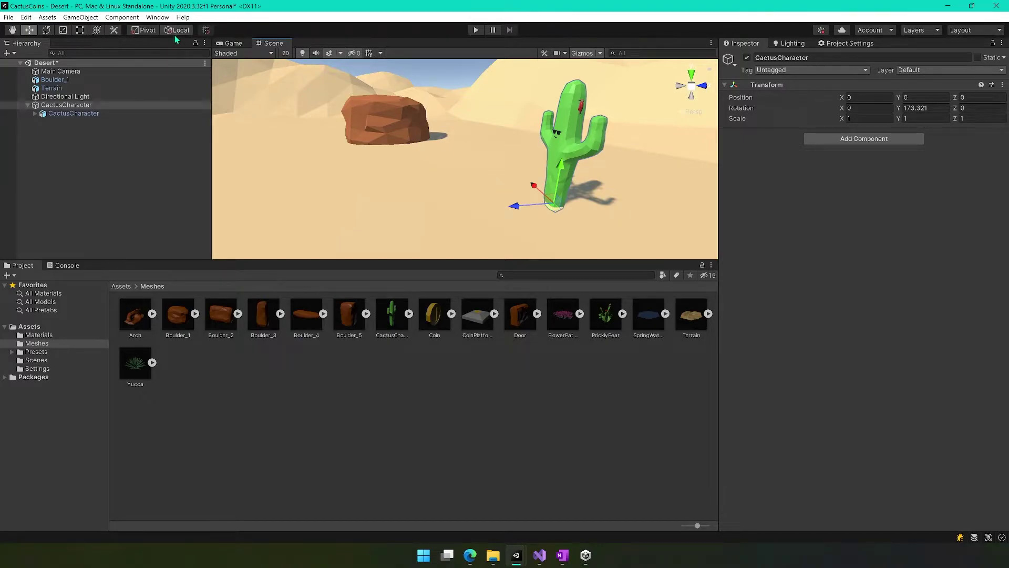
click(176, 33)
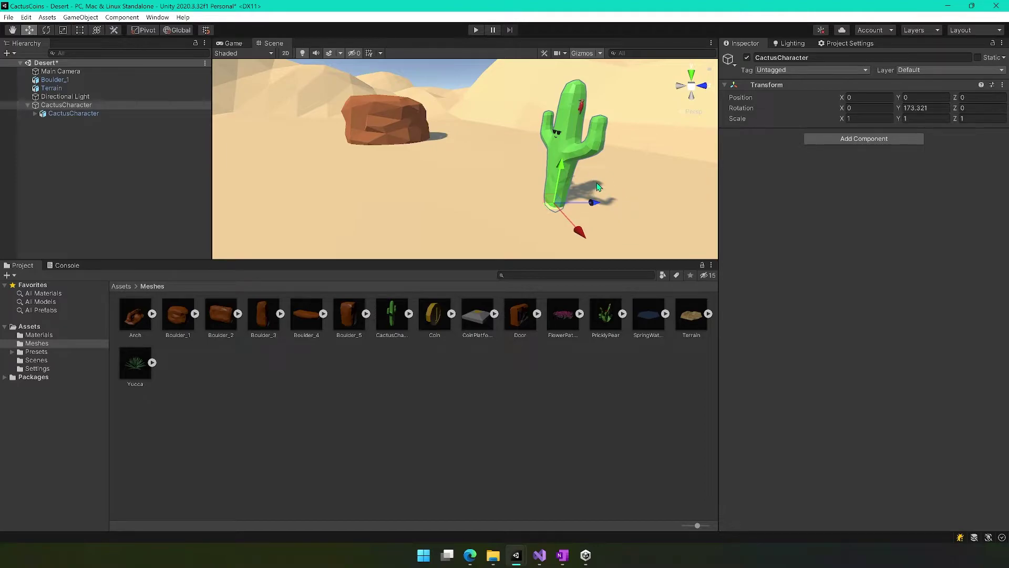
mouse_move(593, 179)
alt+mouse_down()
mouse_move(553, 174)
mouse_move(596, 192)
alt+mouse_up()
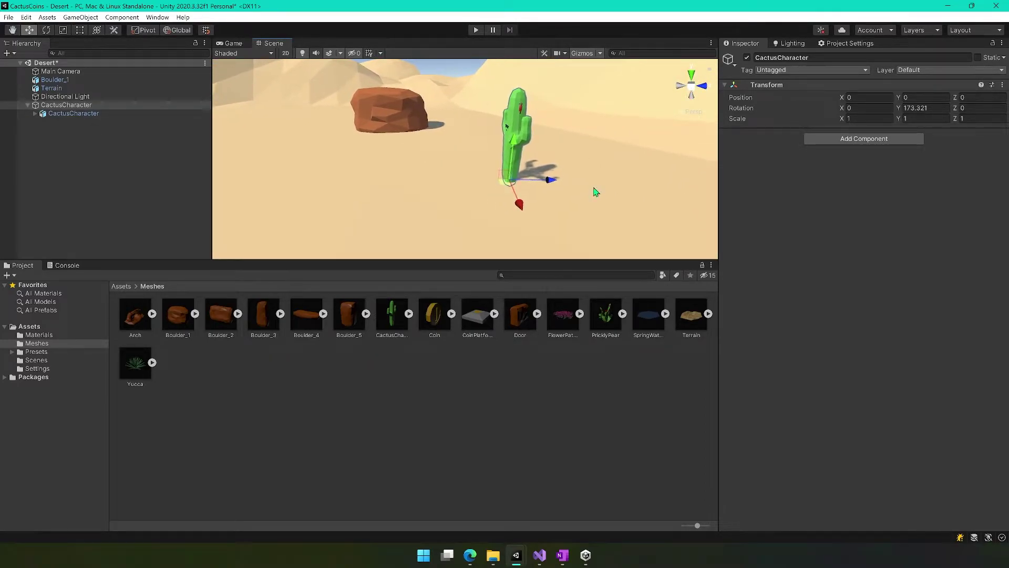
click(54, 106)
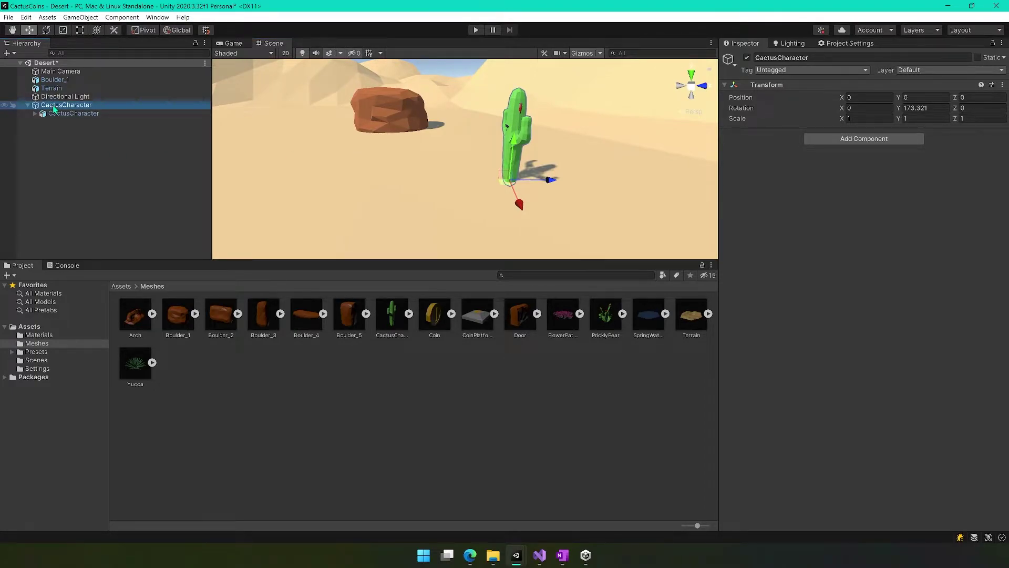
Add a Rigidbody to CactusCharacter, leaving Interpolation unchanged.
click(877, 137)
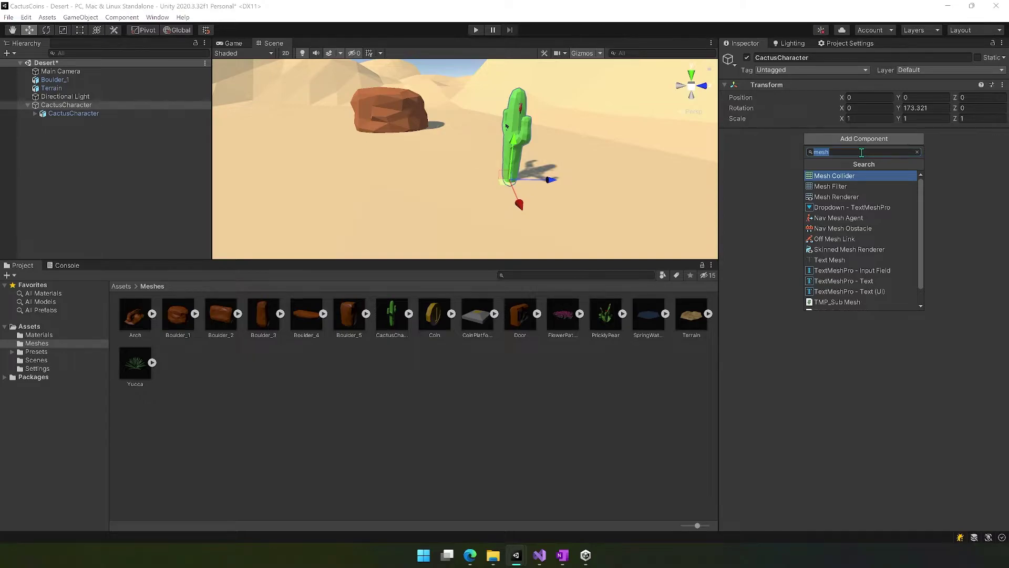
text(rig)
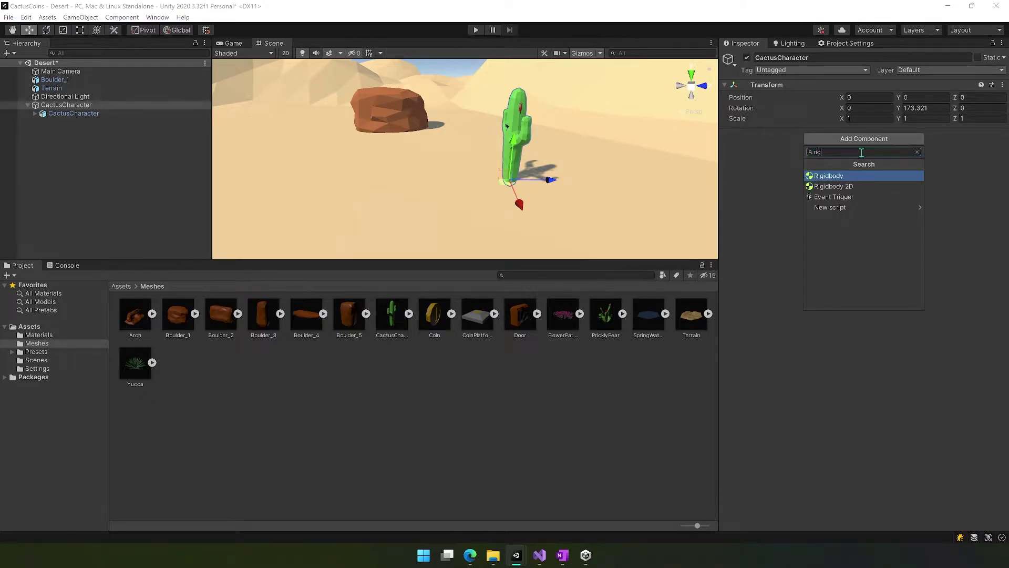
text(id)
click(838, 175)
text(100)
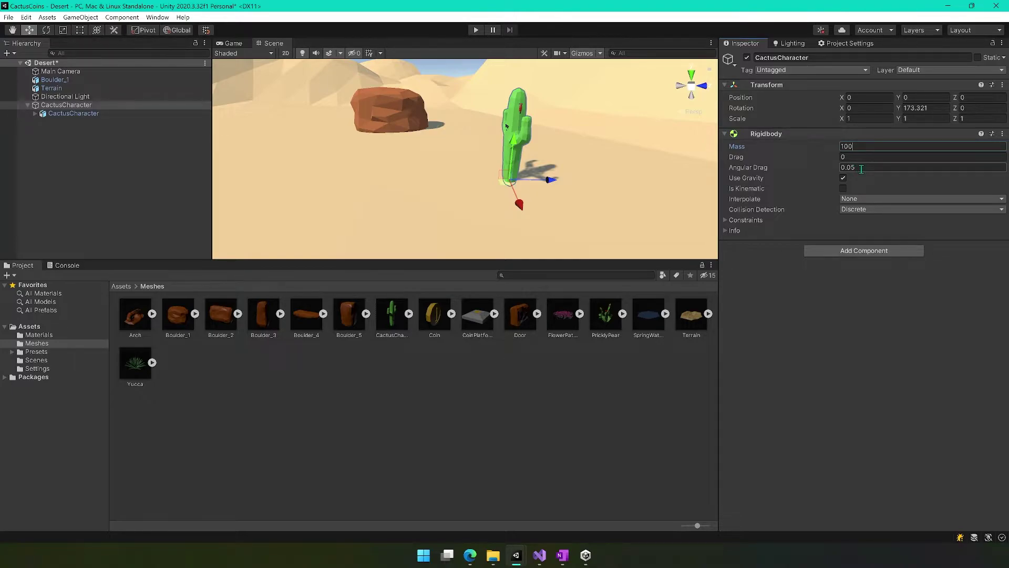
click(869, 200)
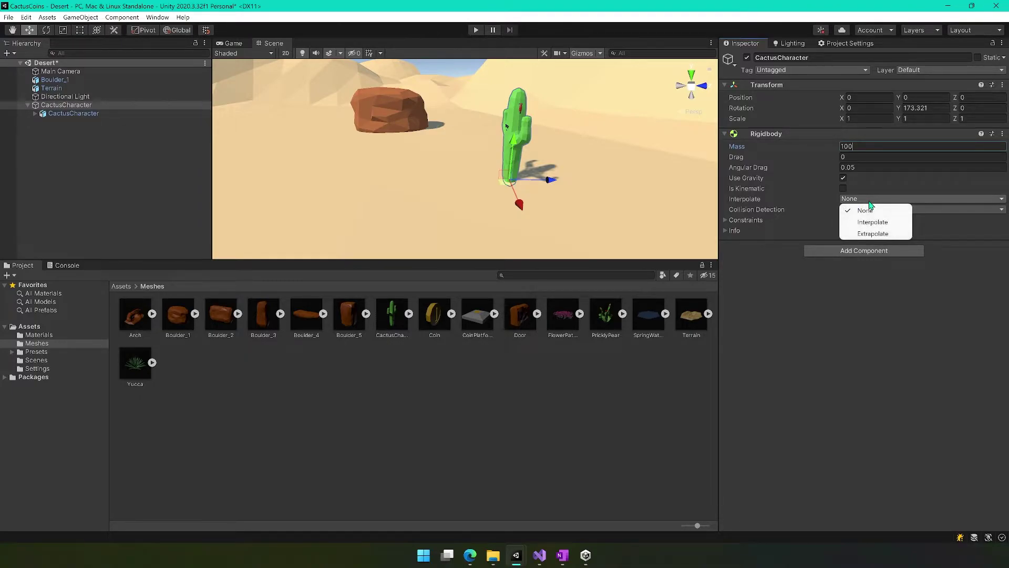
click(974, 229)
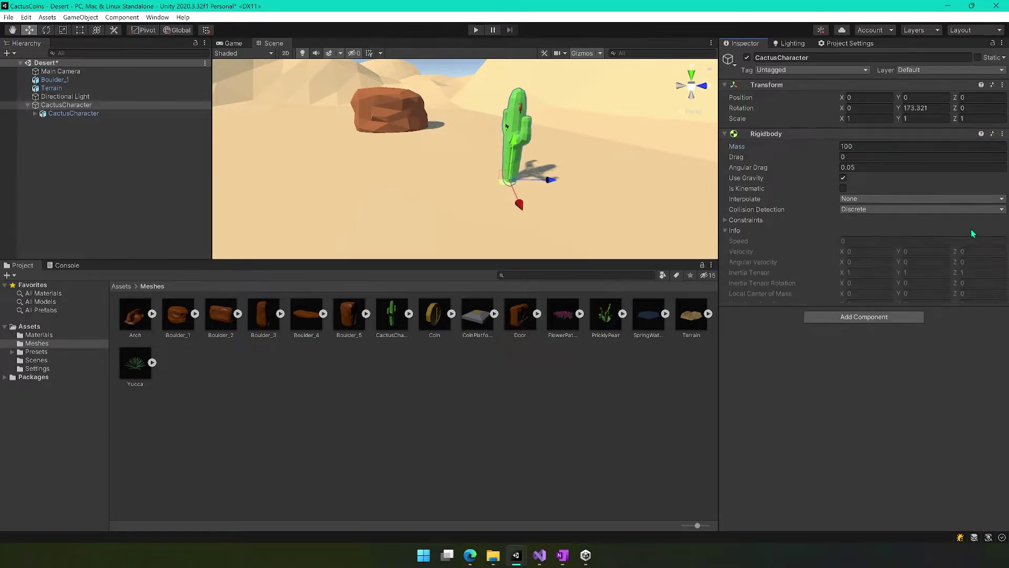
Set Rigidbody collision detection to Continuous and freeze rotation on X and Z.
click(874, 210)
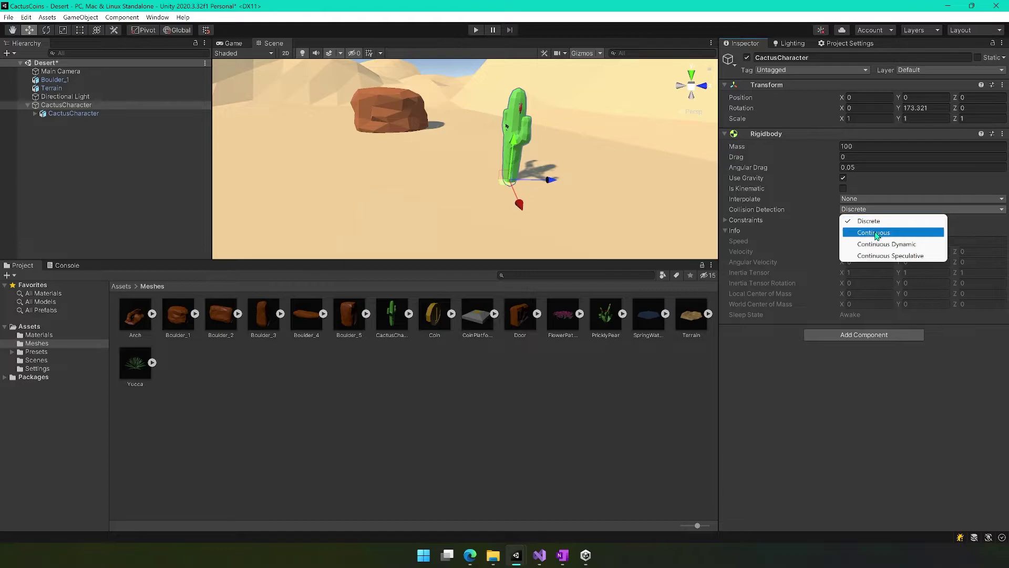
click(875, 234)
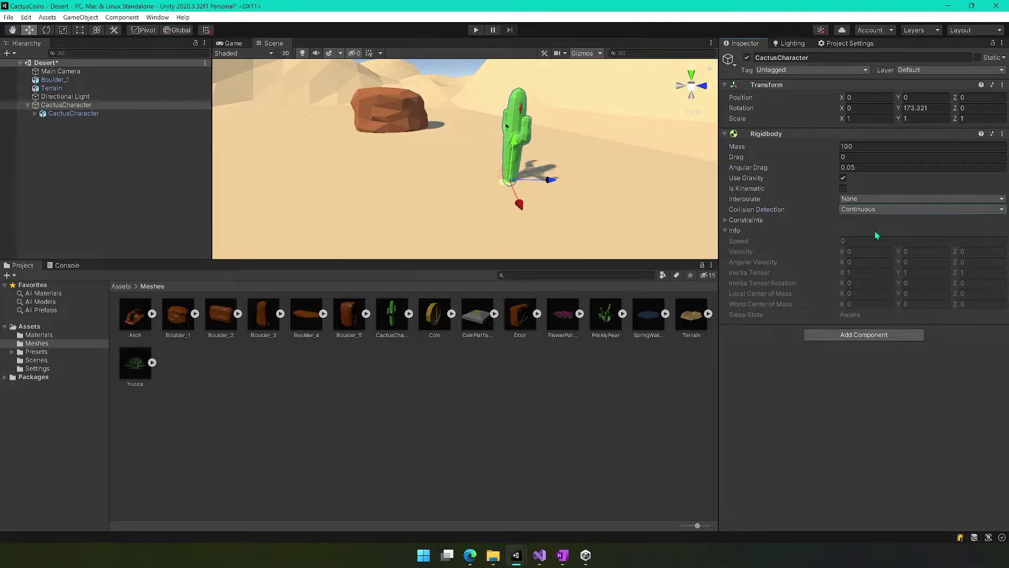
click(726, 230)
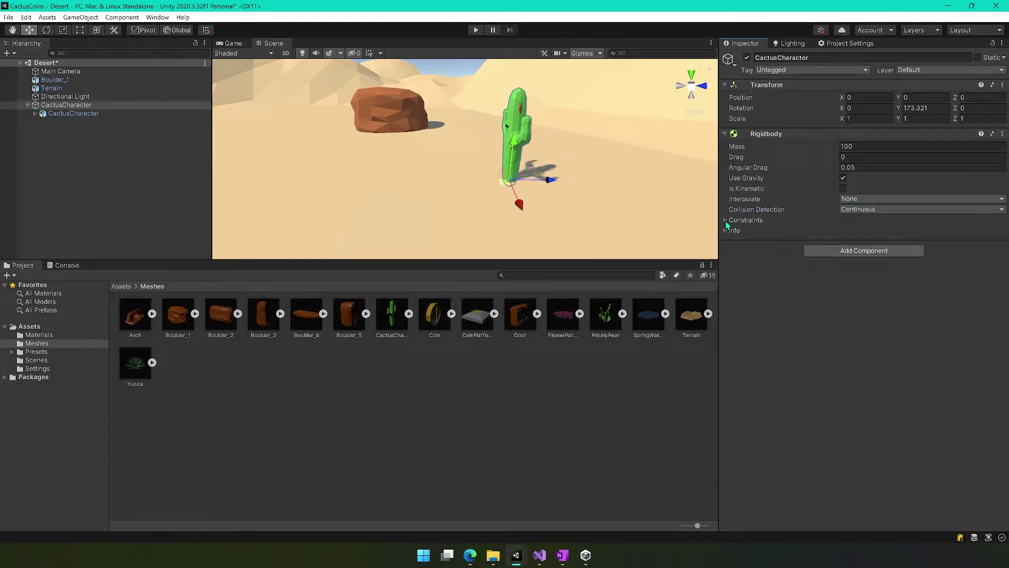
click(725, 220)
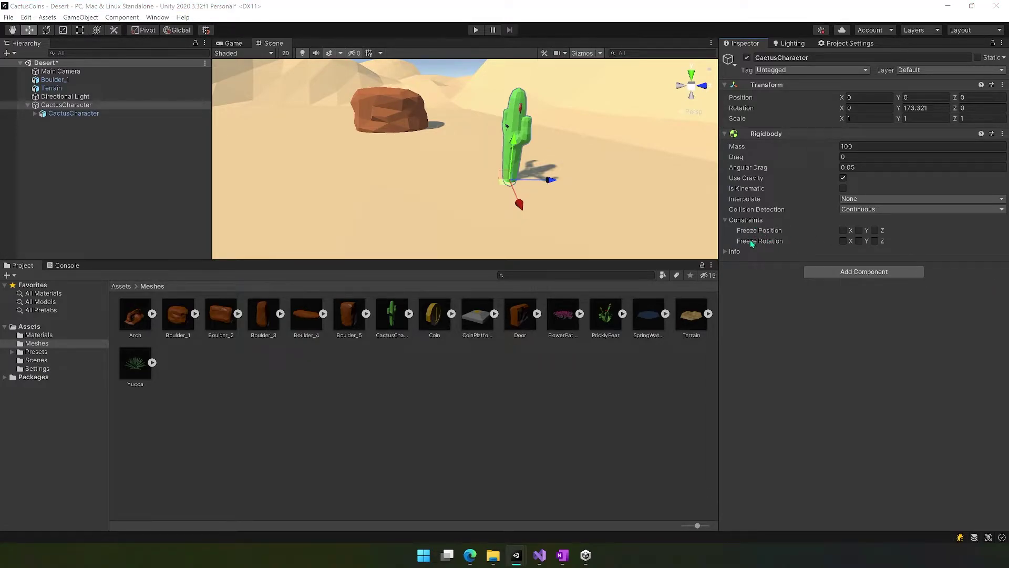
click(843, 240)
click(873, 242)
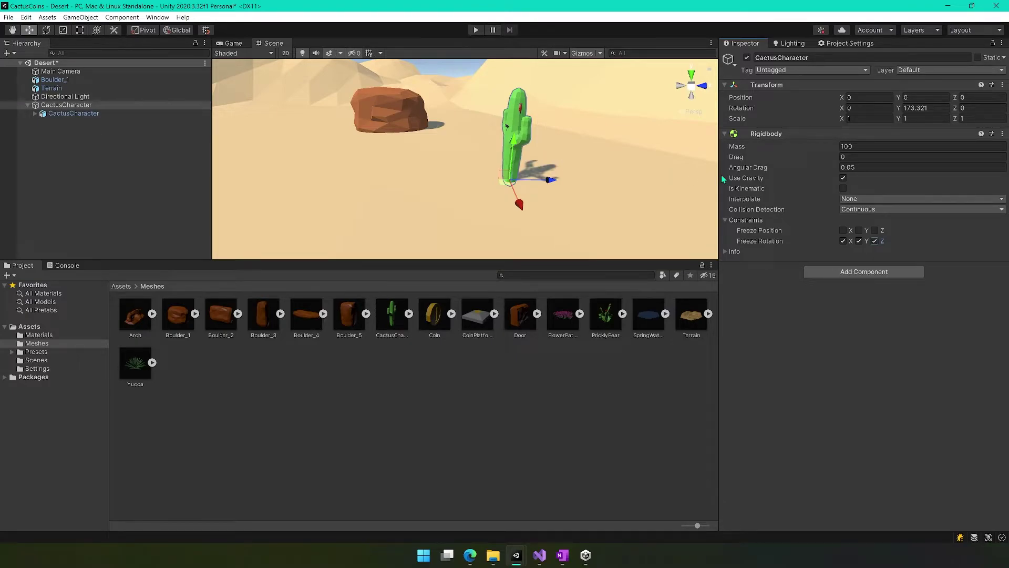
click(864, 211)
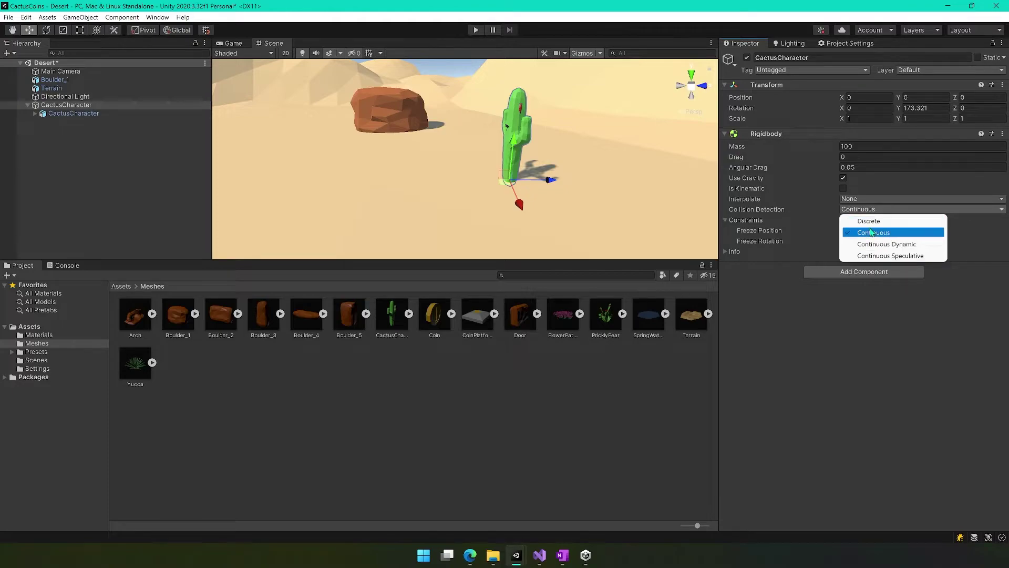
key(Escape)
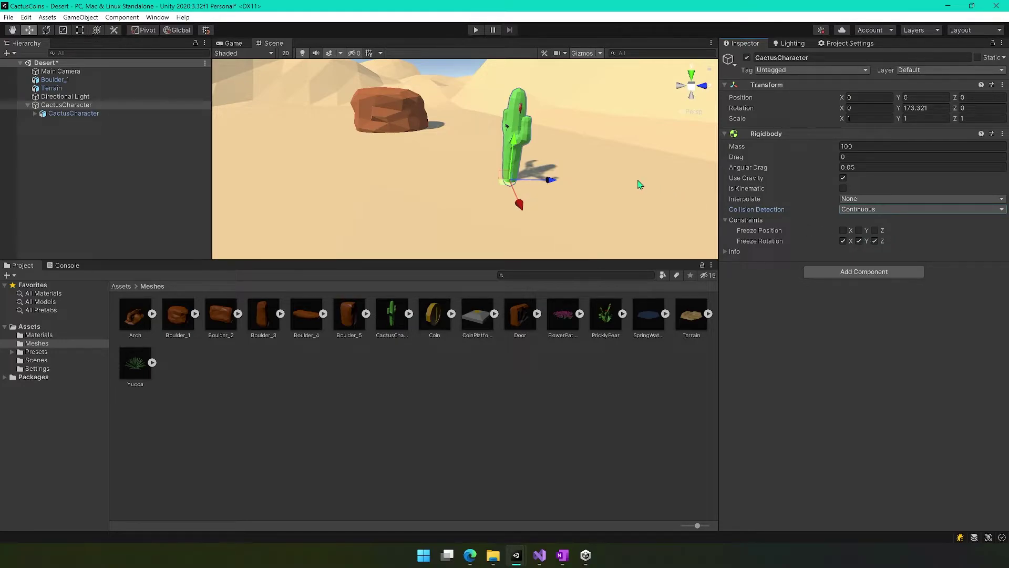
click(476, 31)
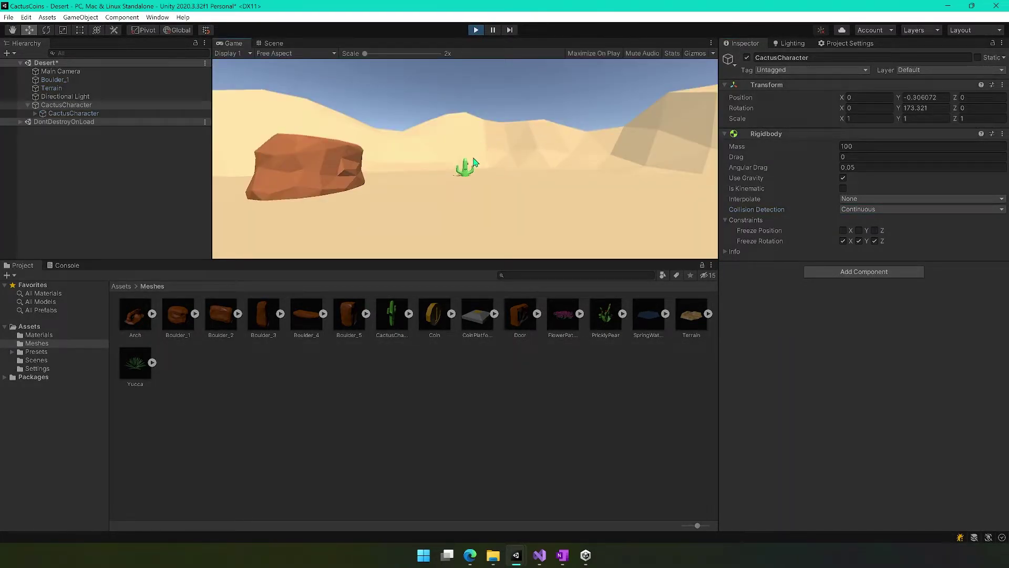
click(477, 30)
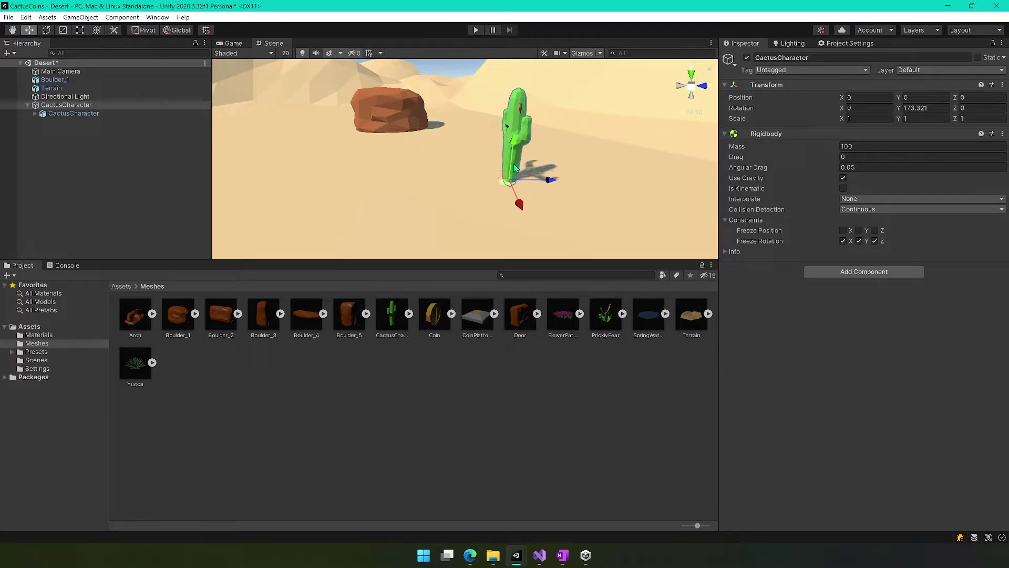
Add a Capsule Collider to CactusCharacter from a fresh Add Component search.
click(866, 275)
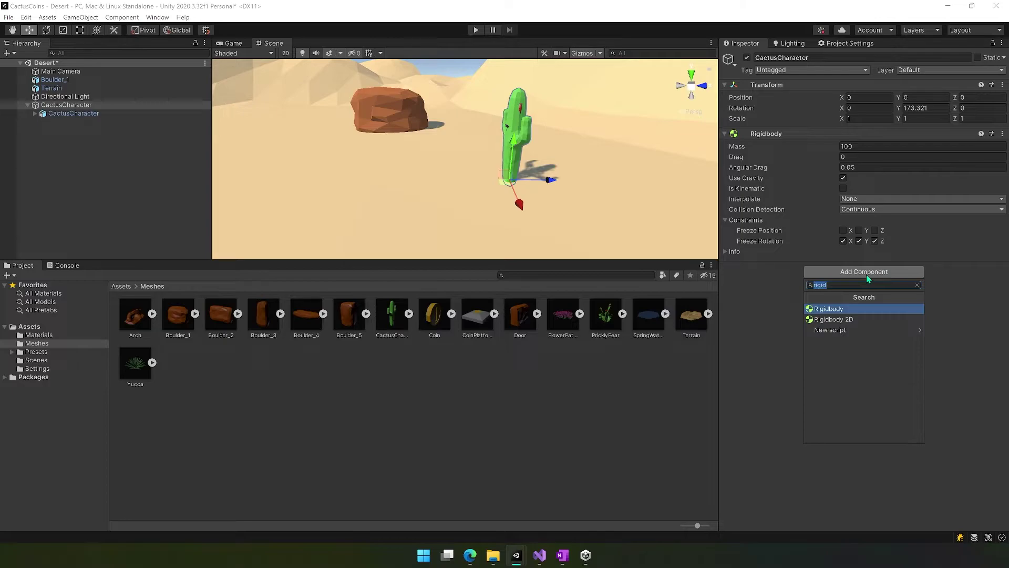
key(BackSpace)
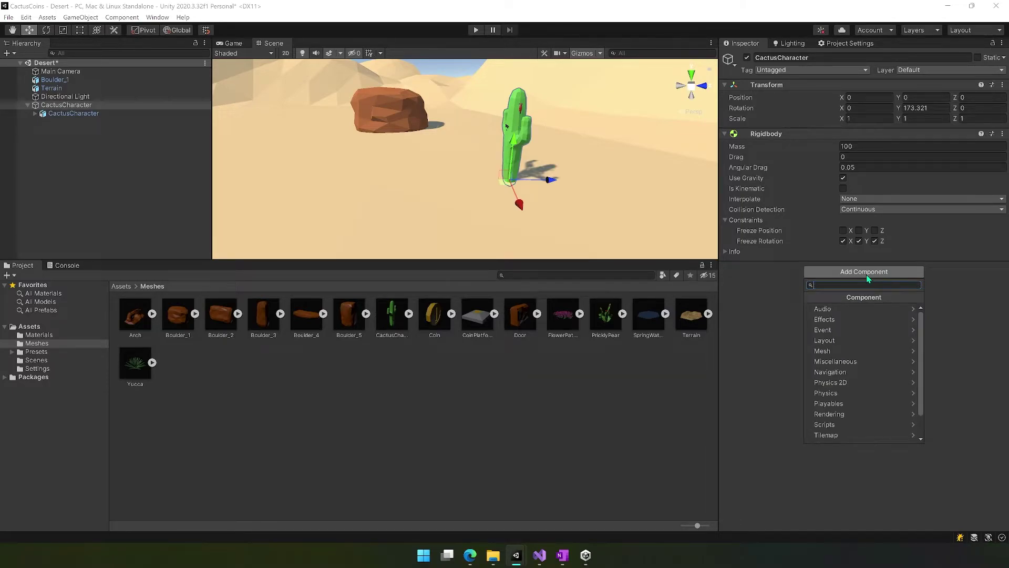
text(collider)
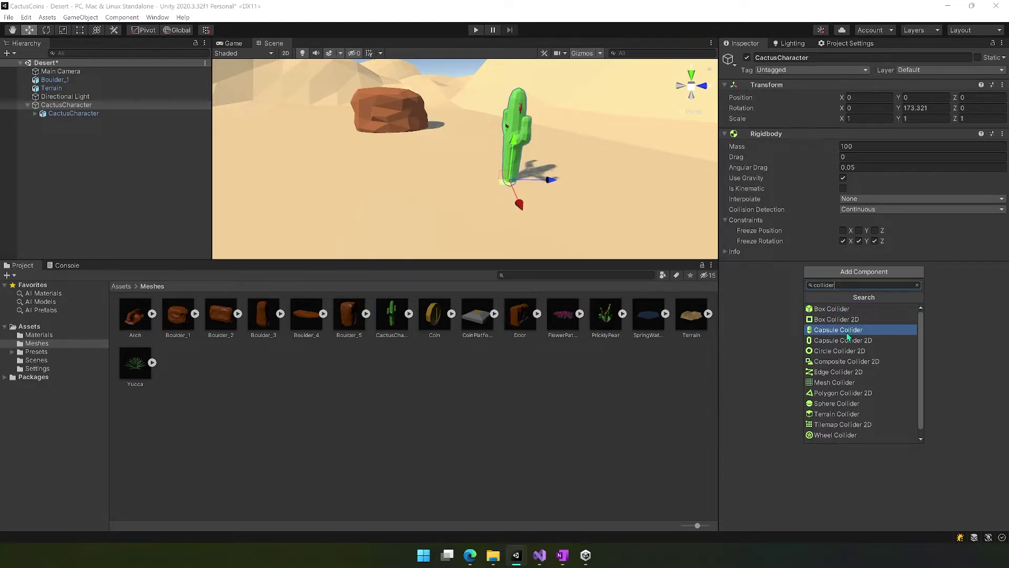
click(848, 337)
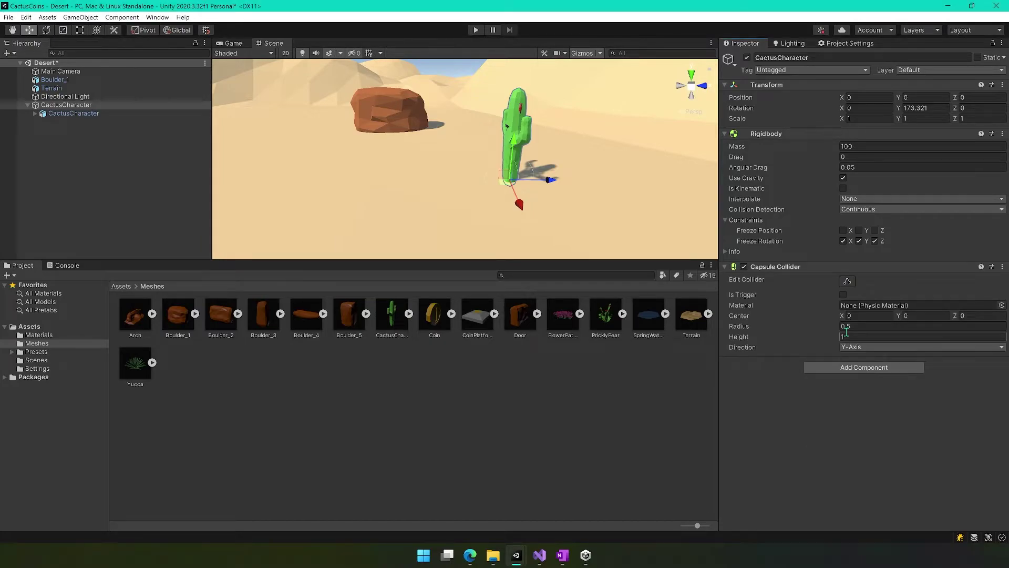
scroll(511, 223, up, 2)
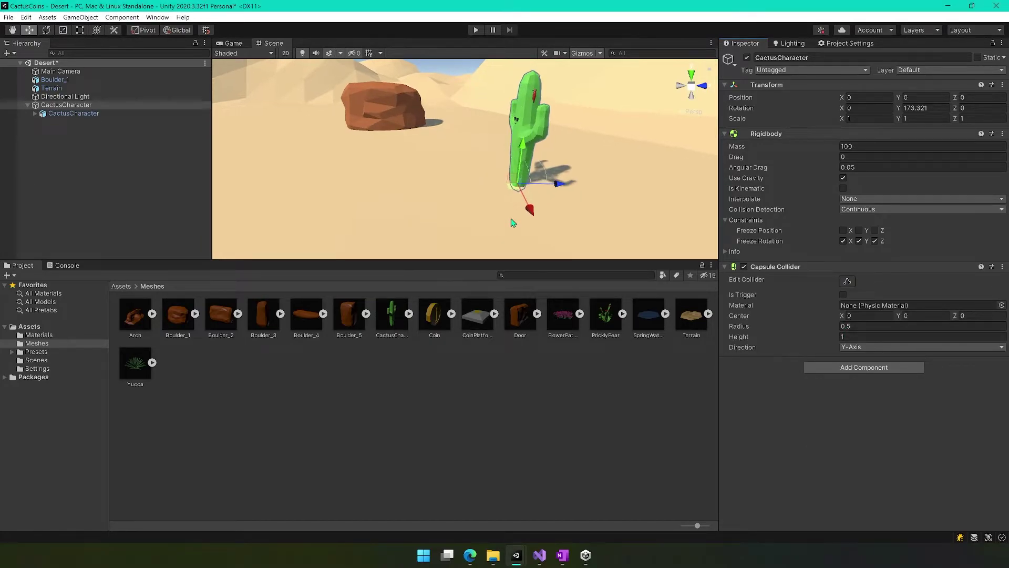
scroll(512, 223, up, 2)
scroll(520, 225, up, 2)
Fit the Capsule Collider to the cactus: center Y 0.85, radius 0.25, height 1.7.
middle_drag(530, 203, 513, 155)
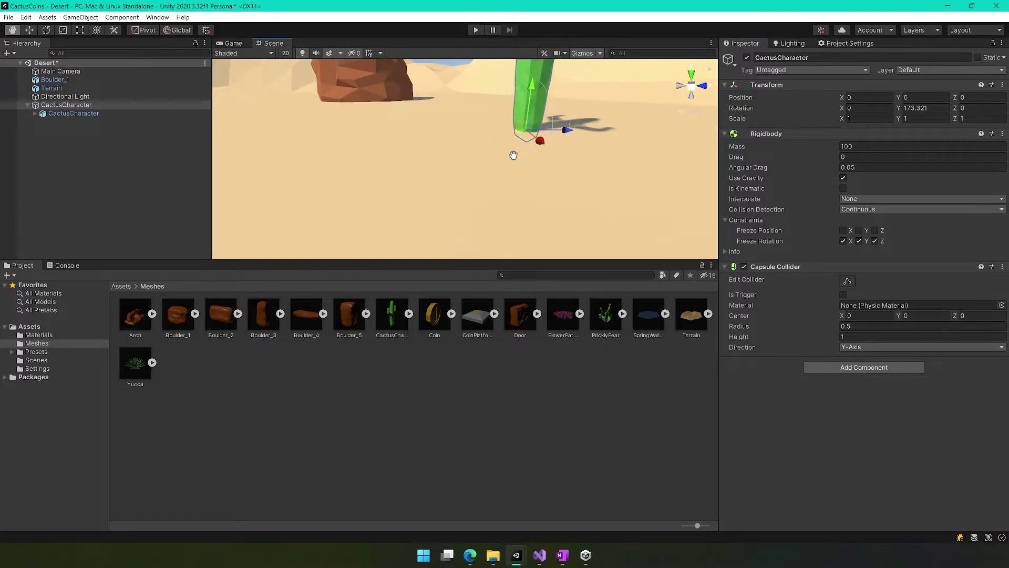
scroll(514, 155, up, 2)
scroll(514, 157, up, 1)
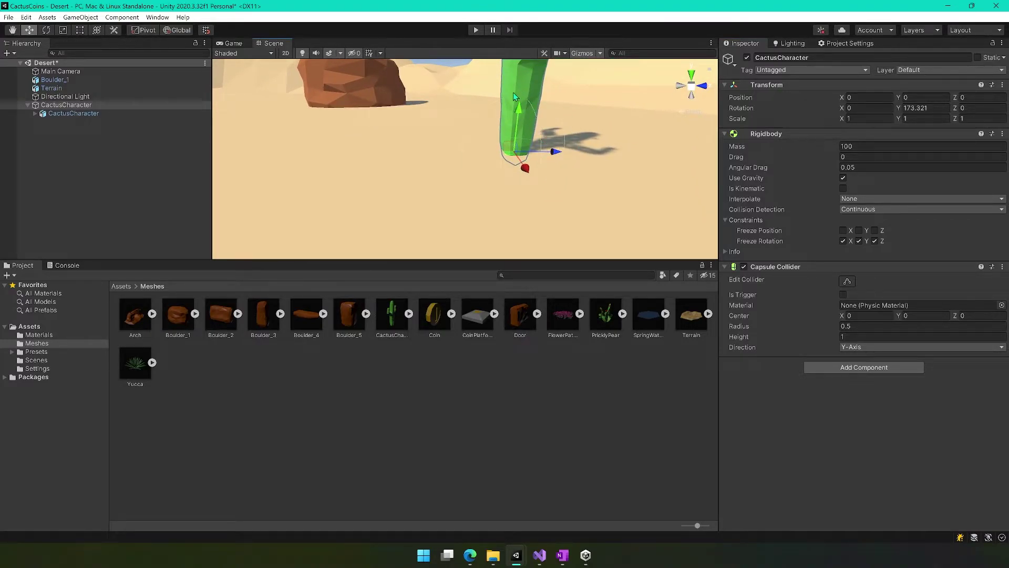
scroll(593, 182, up, 2)
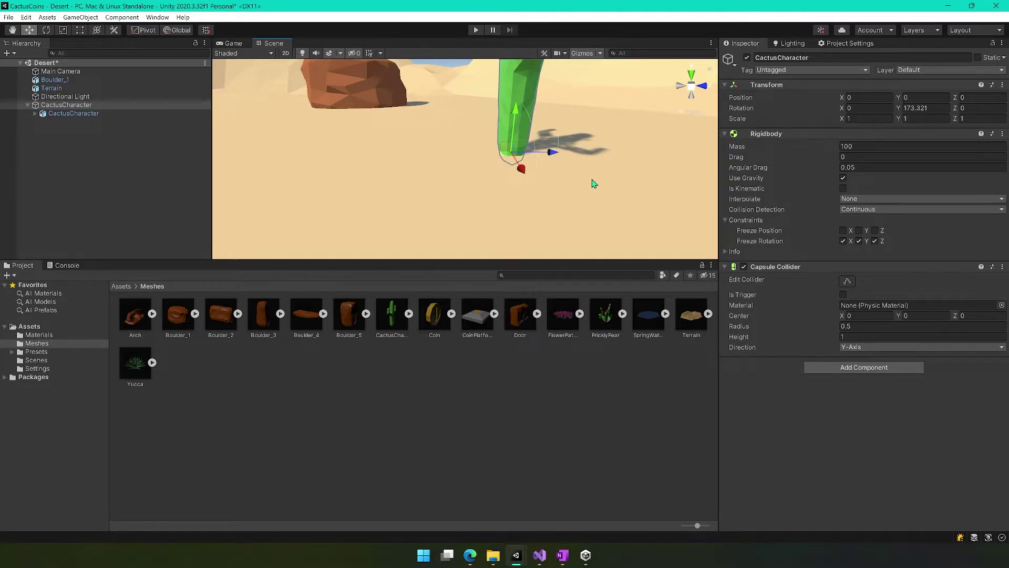
scroll(594, 182, up, 1)
scroll(587, 176, up, 1)
scroll(584, 177, down, 1)
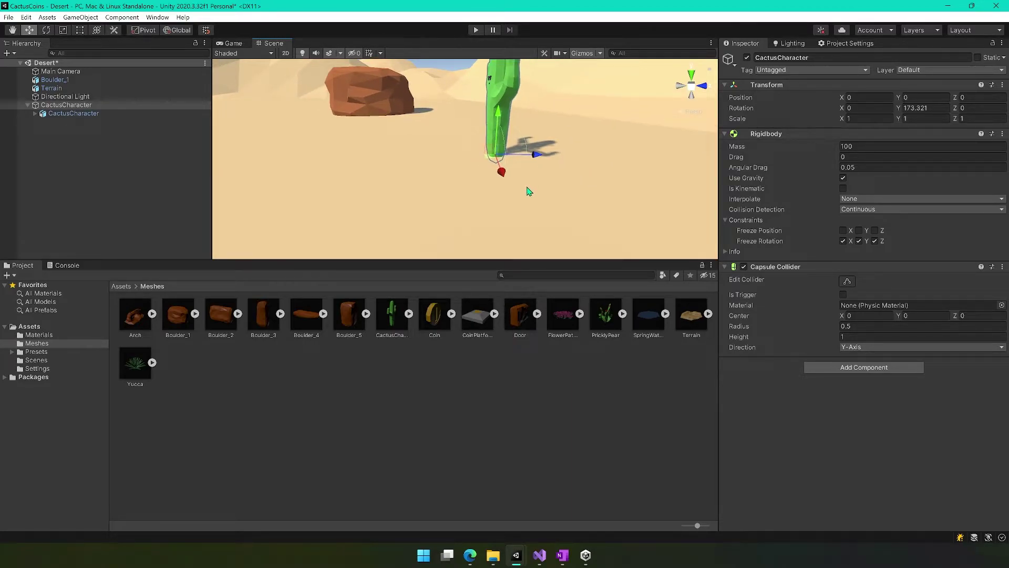
scroll(541, 179, down, 1)
scroll(541, 180, down, 1)
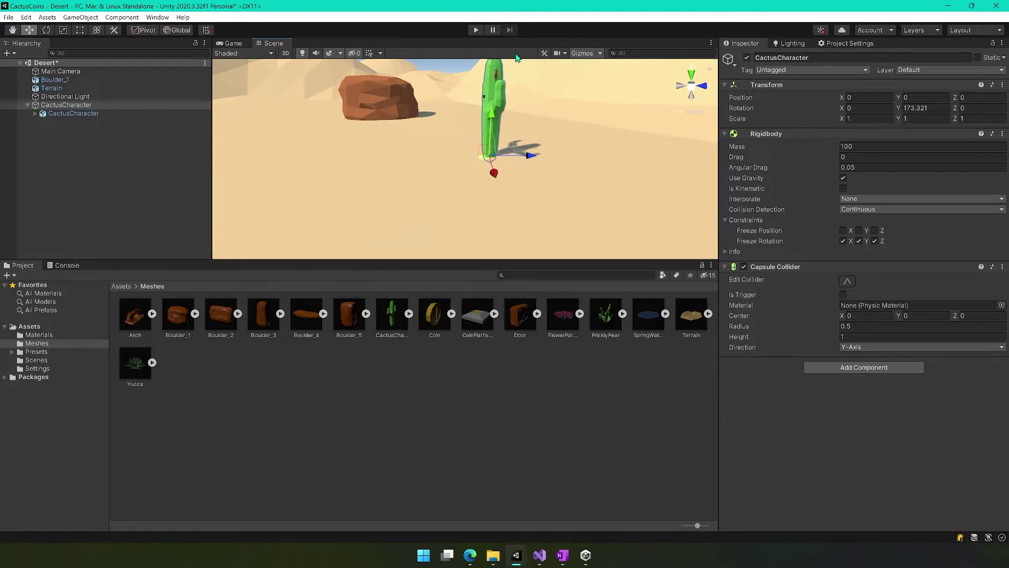
mouse_move(545, 146)
middle_down()
mouse_move(555, 166)
mouse_move(547, 149)
middle_up()
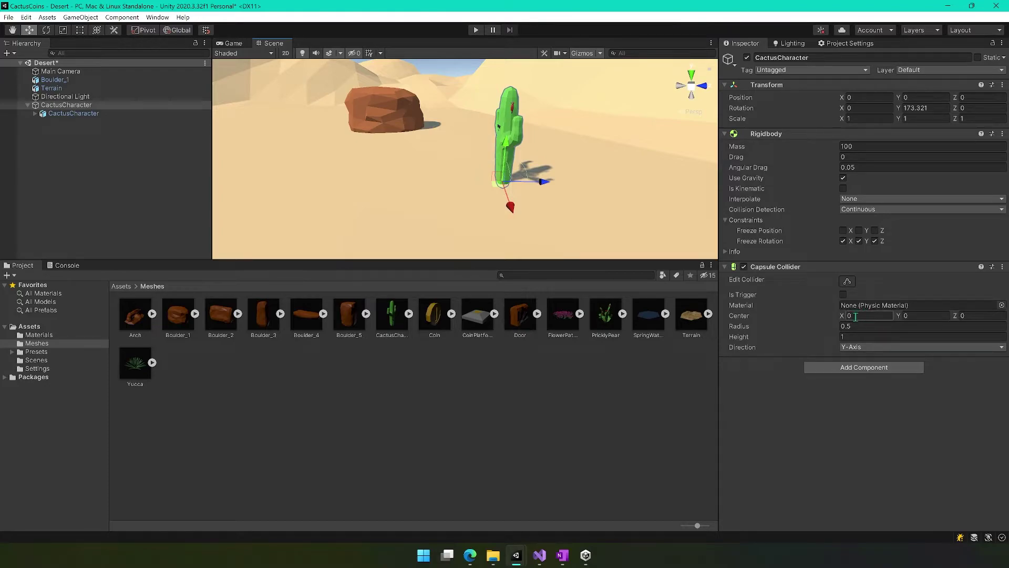
click(915, 317)
text(.85)
click(890, 325)
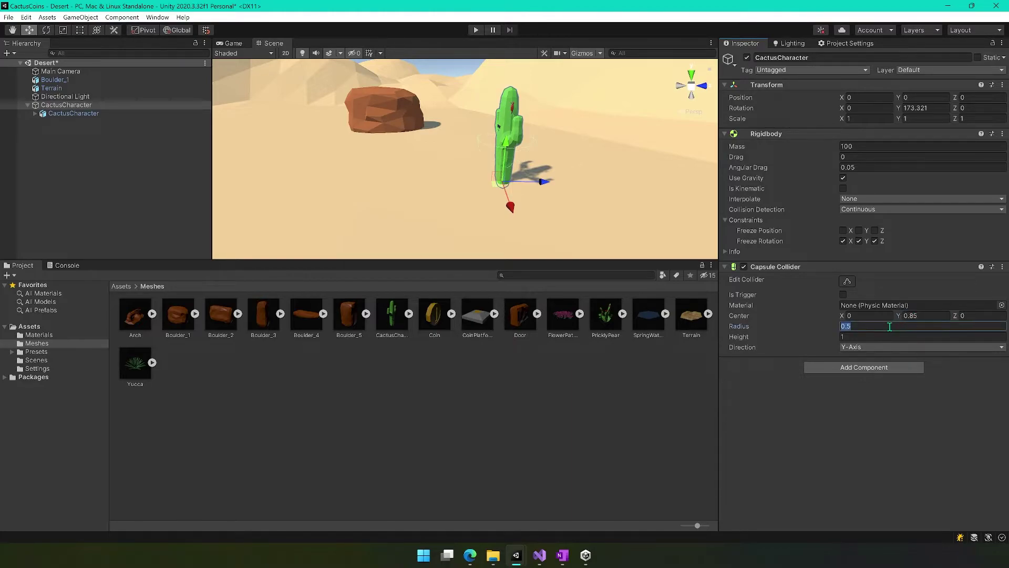
text(.25)
click(883, 337)
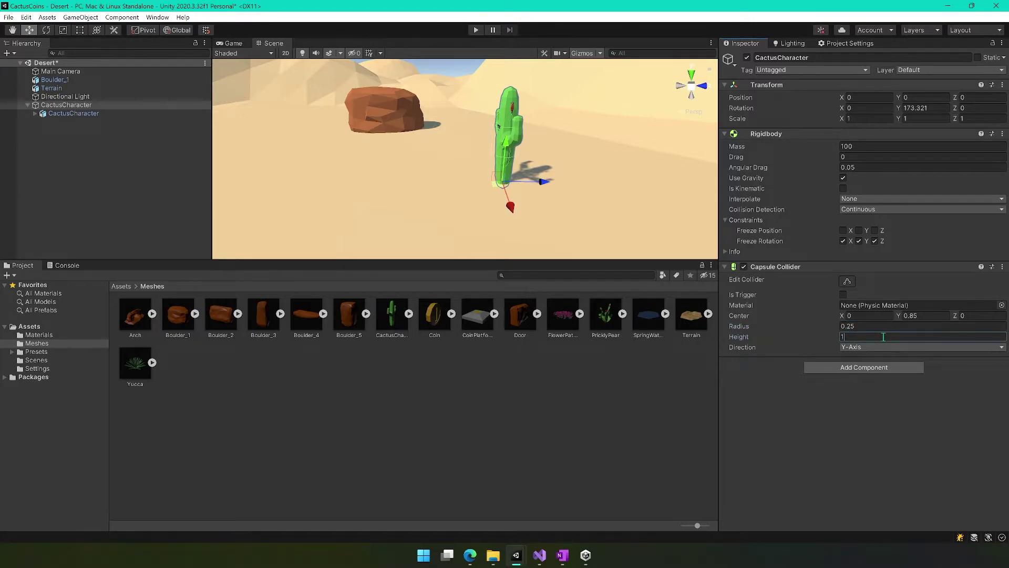
text(1.7)
scroll(517, 178, up, 2)
Orbit around the cactus to inspect its collider, keeping height at 1.7.
middle_drag(517, 178, 509, 198)
scroll(508, 197, up, 2)
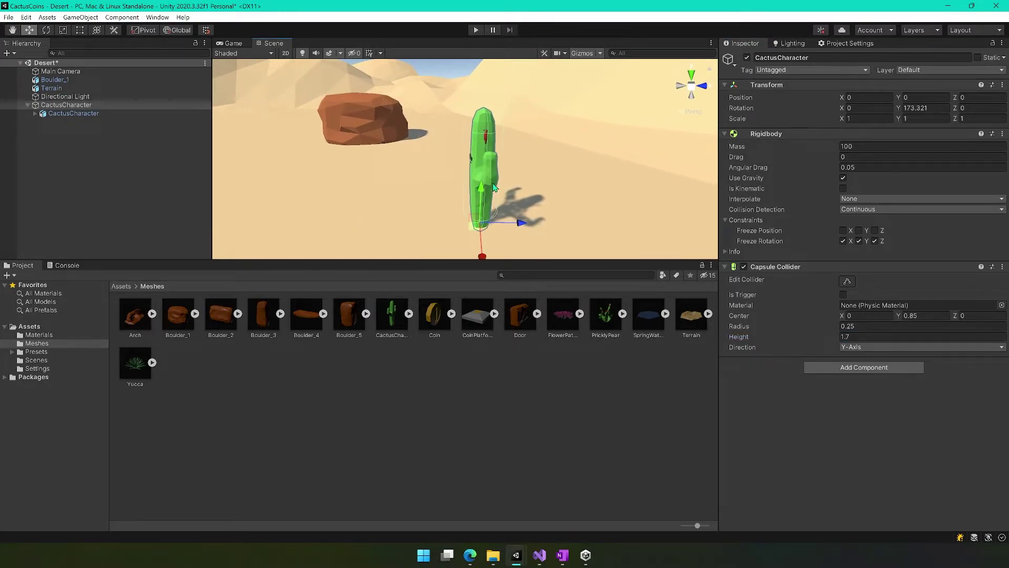
scroll(505, 190, up, 1)
scroll(504, 181, up, 1)
scroll(501, 176, up, 1)
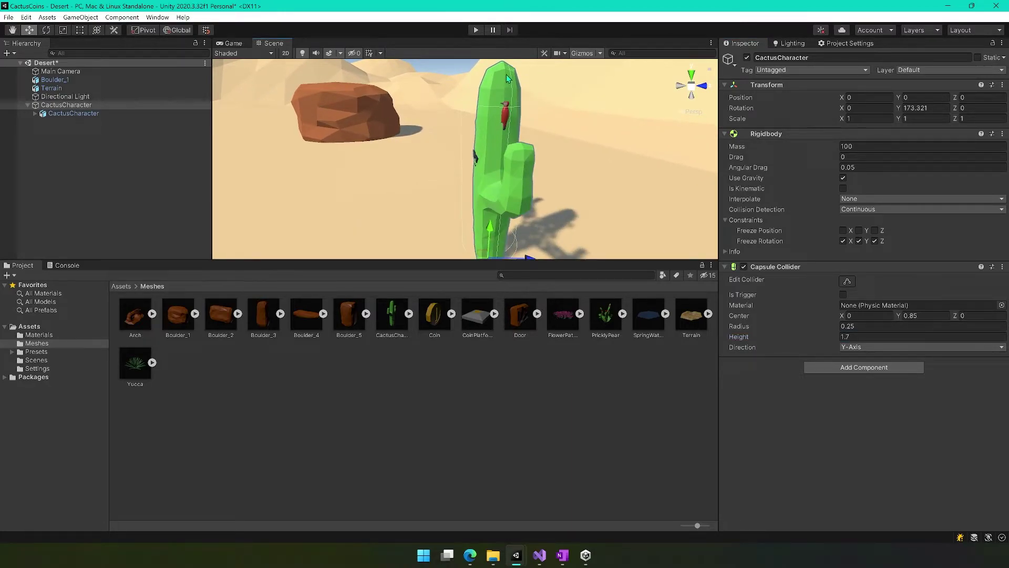
alt+drag(475, 195, 409, 248)
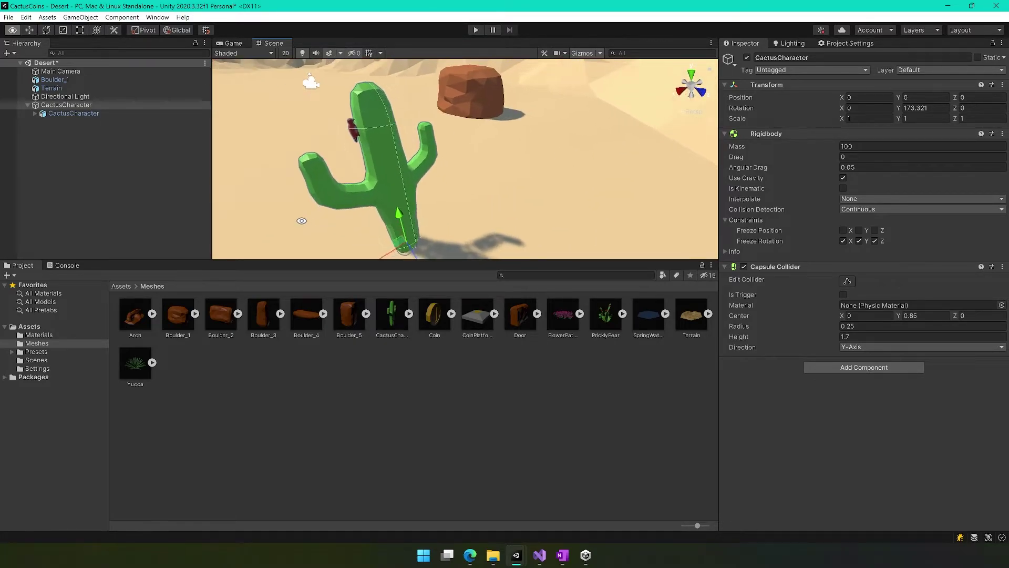
mouse_move(409, 248)
alt+mouse_down()
mouse_move(305, 126)
mouse_move(436, 70)
alt+mouse_up()
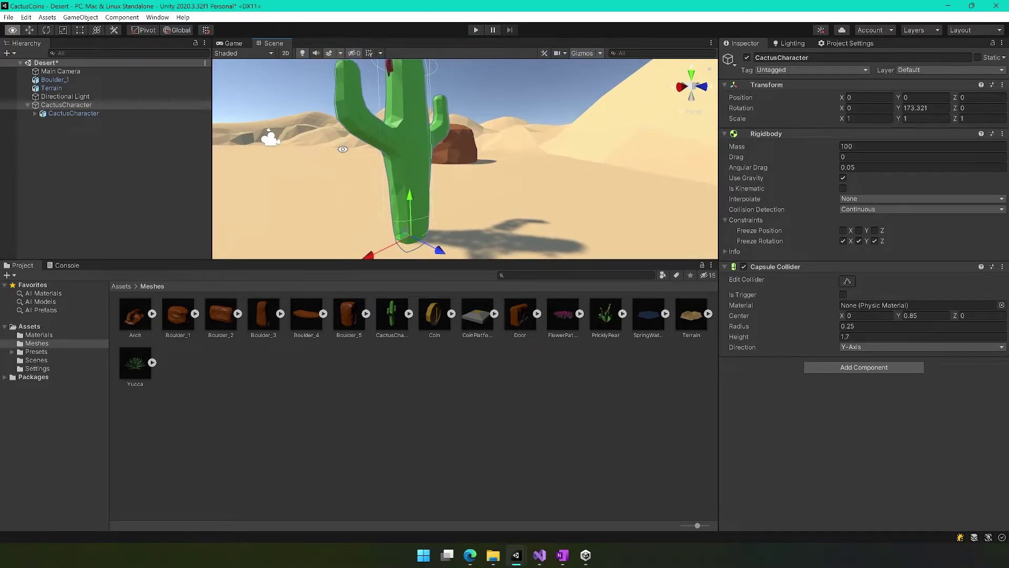
key(f)
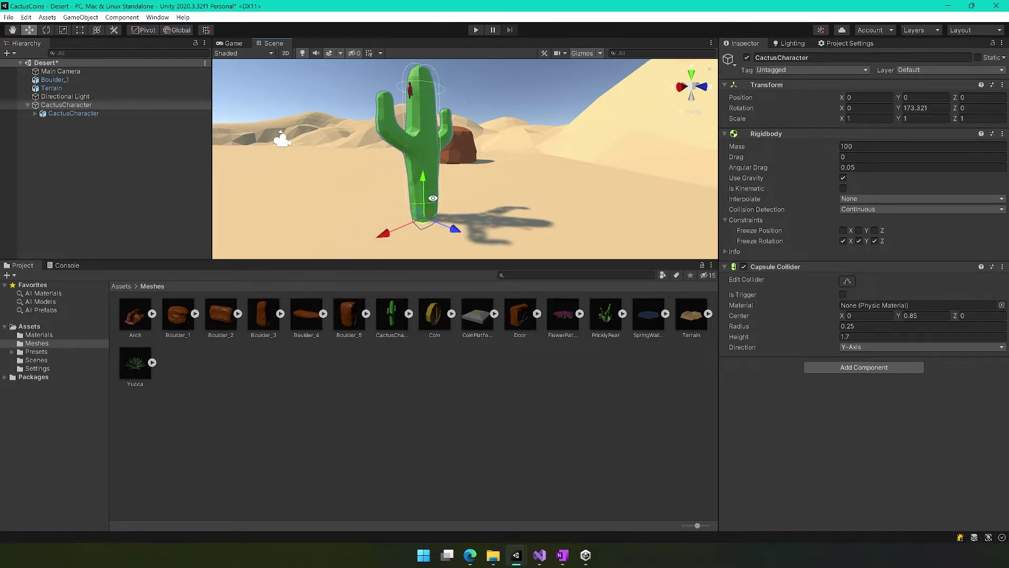
alt+drag(474, 178, 629, 177)
scroll(629, 177, up, 5)
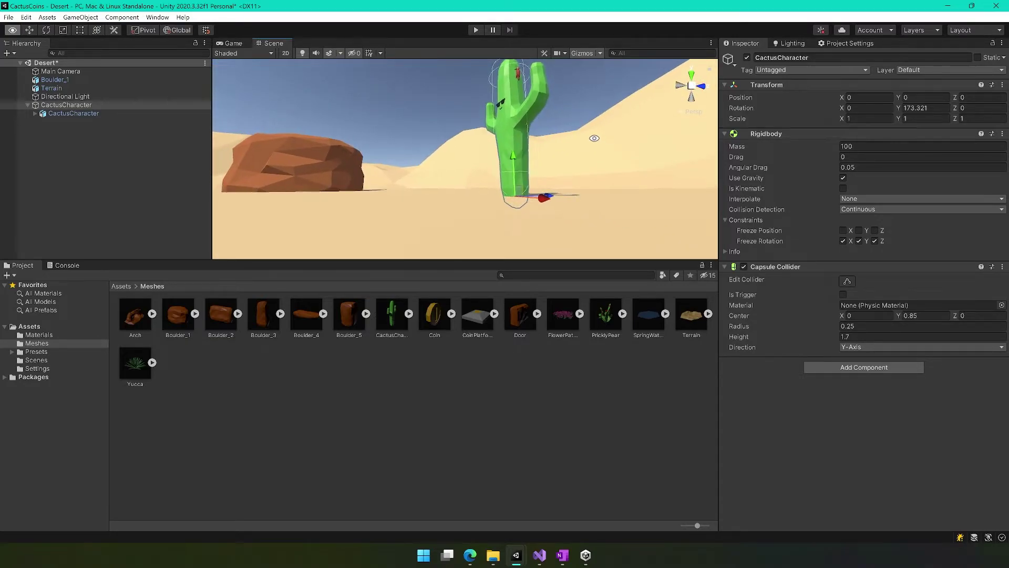
scroll(523, 221, up, 3)
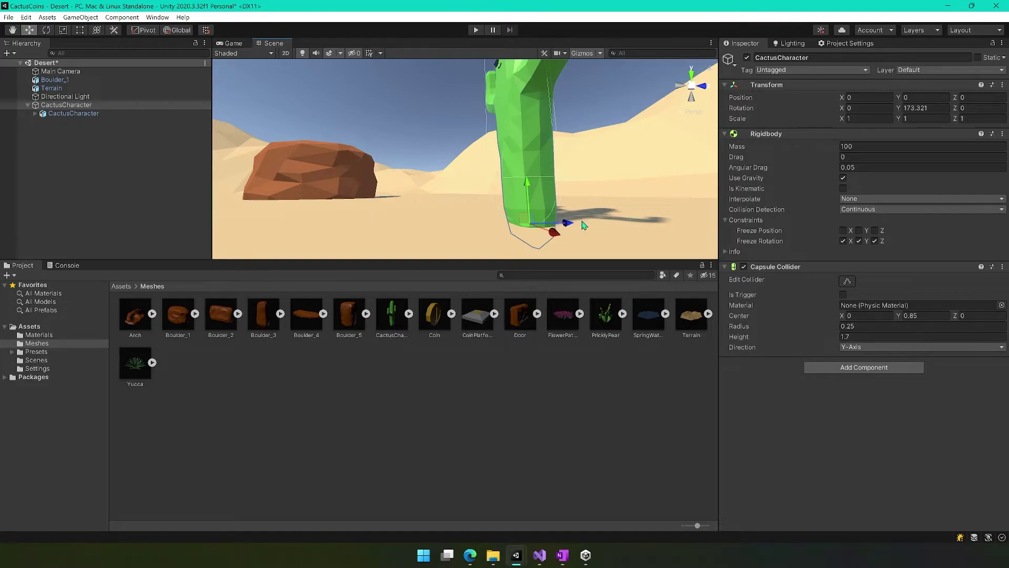
click(844, 337)
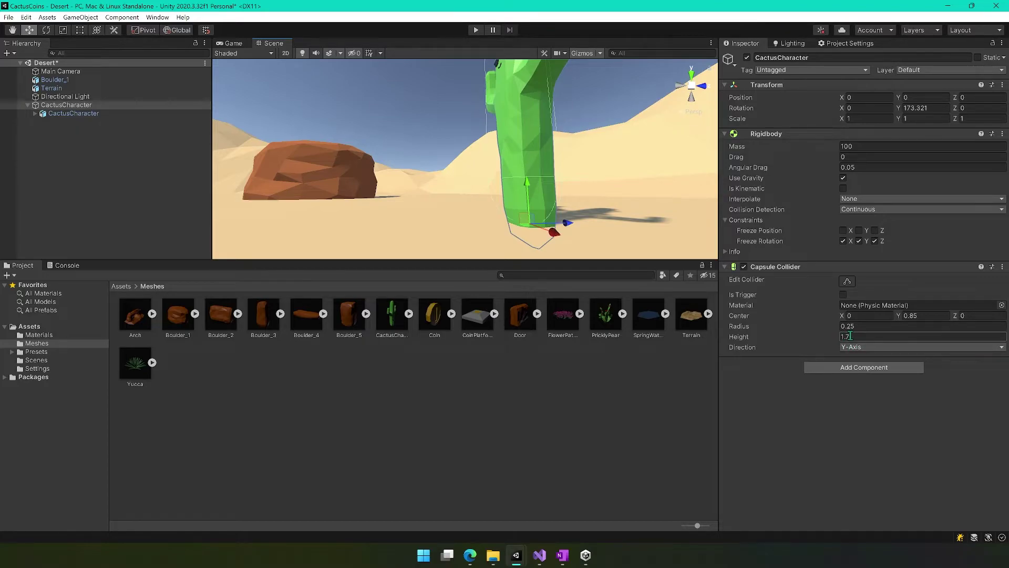
key(Return)
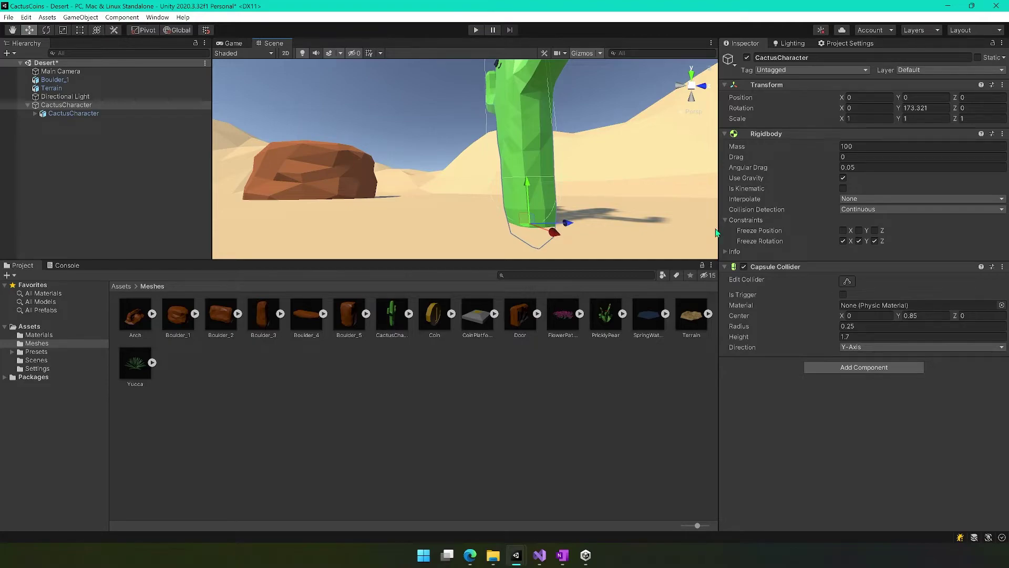
scroll(555, 206, down, 2)
scroll(555, 206, down, 1)
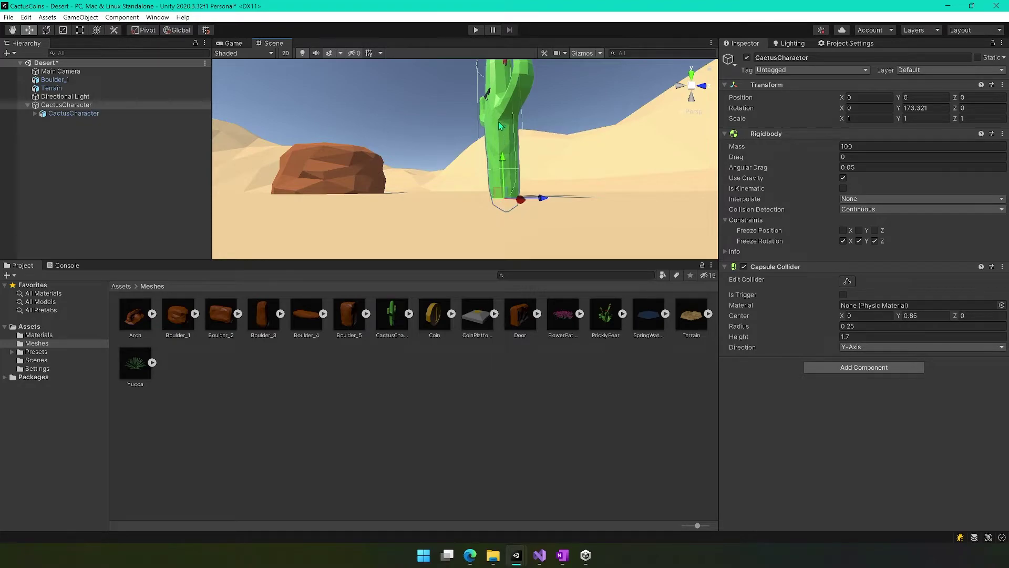
Orbit to centre the boulder and select the Terrain object.
mouse_move(499, 125)
alt+mouse_down()
mouse_move(458, 147)
mouse_move(528, 208)
alt+mouse_up()
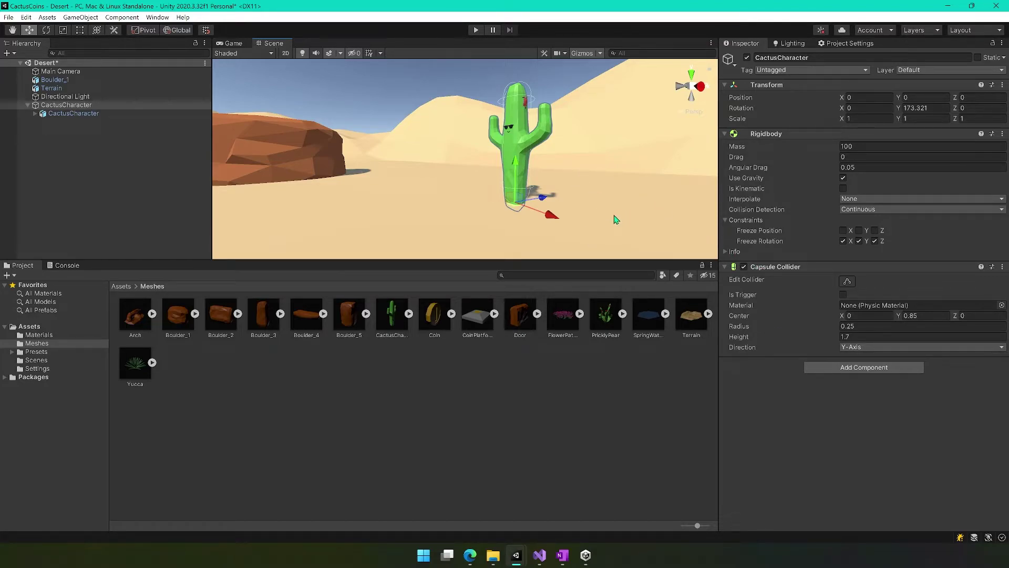
scroll(603, 168, down, 2)
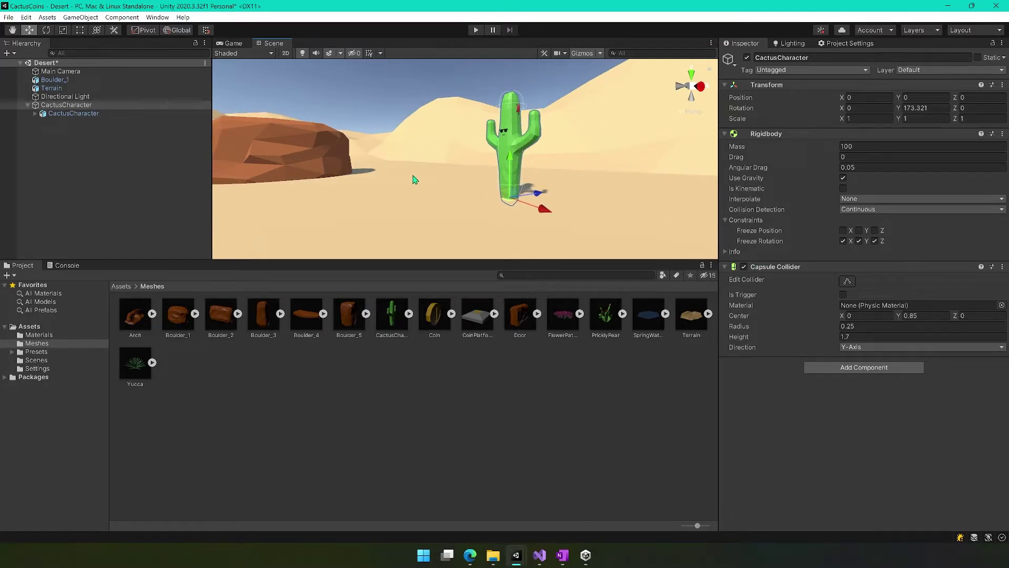
alt+drag(349, 108, 386, 151)
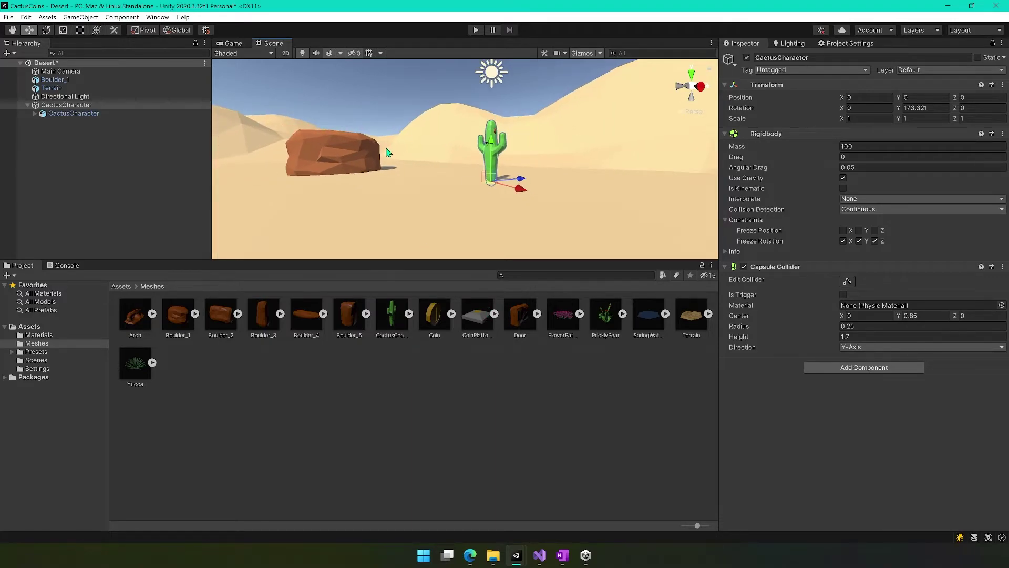
click(601, 166)
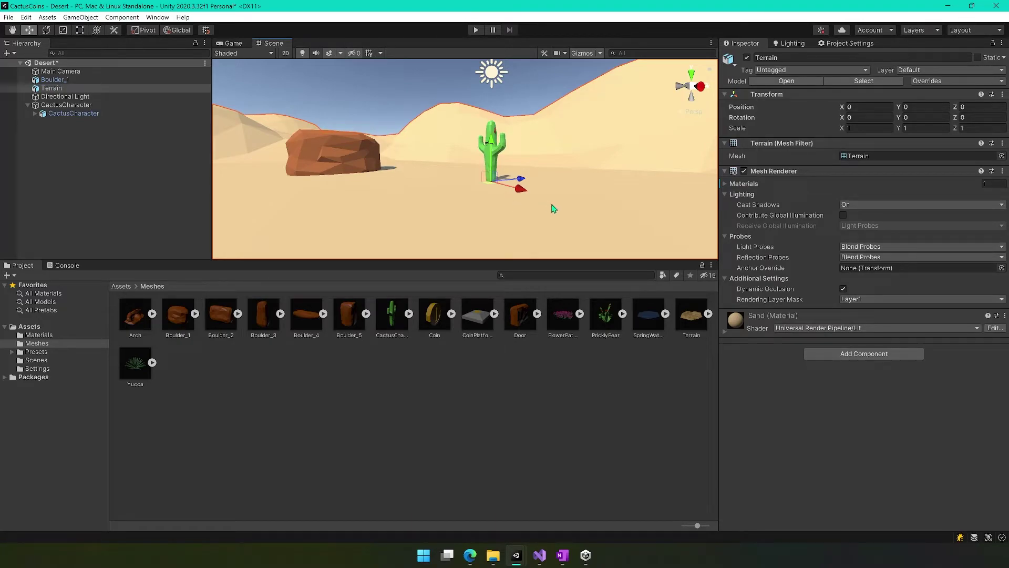
Add a Mesh Collider using the Terrain mesh to Terrain, leaving Convex off.
click(60, 90)
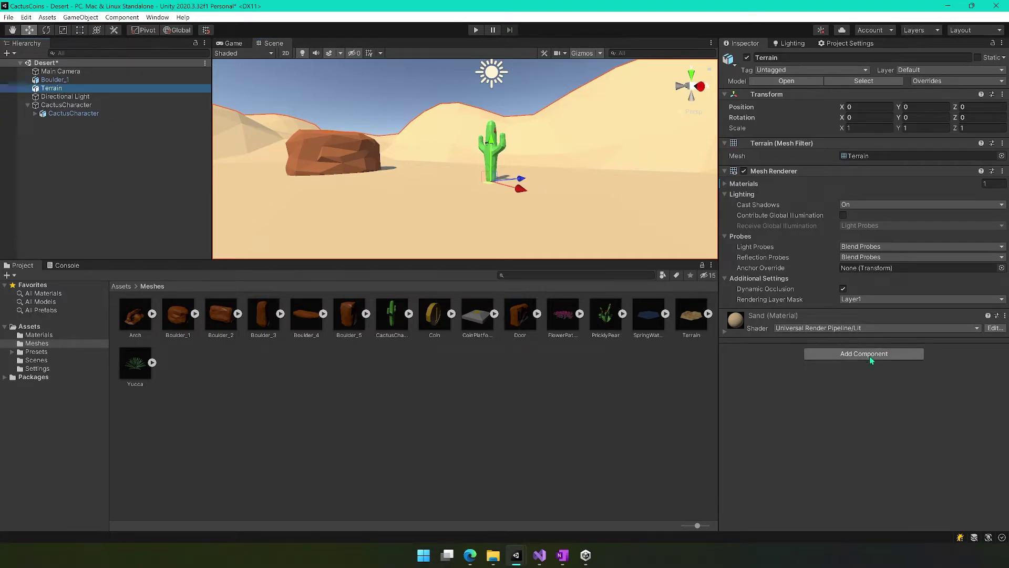
click(850, 354)
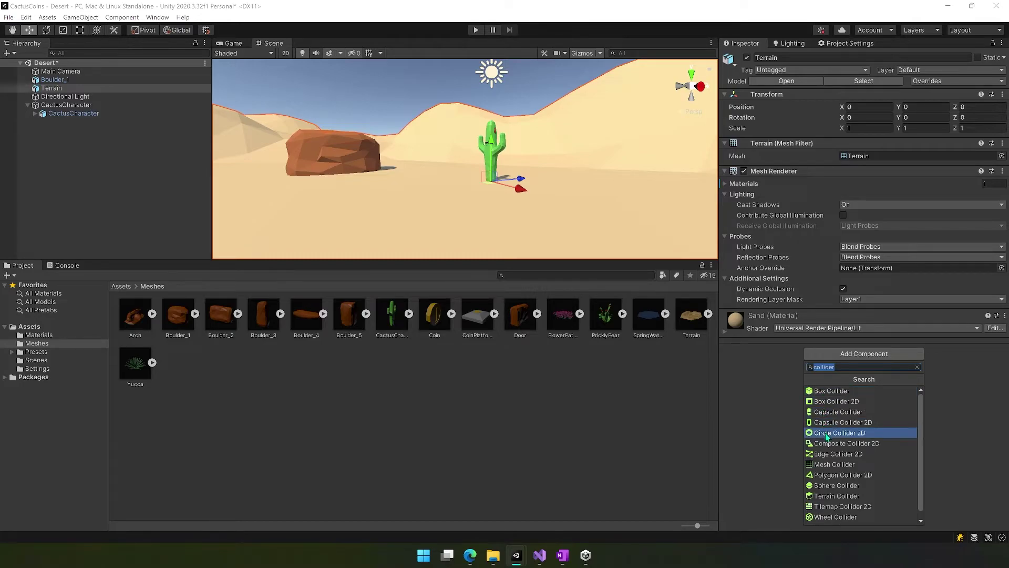
click(835, 464)
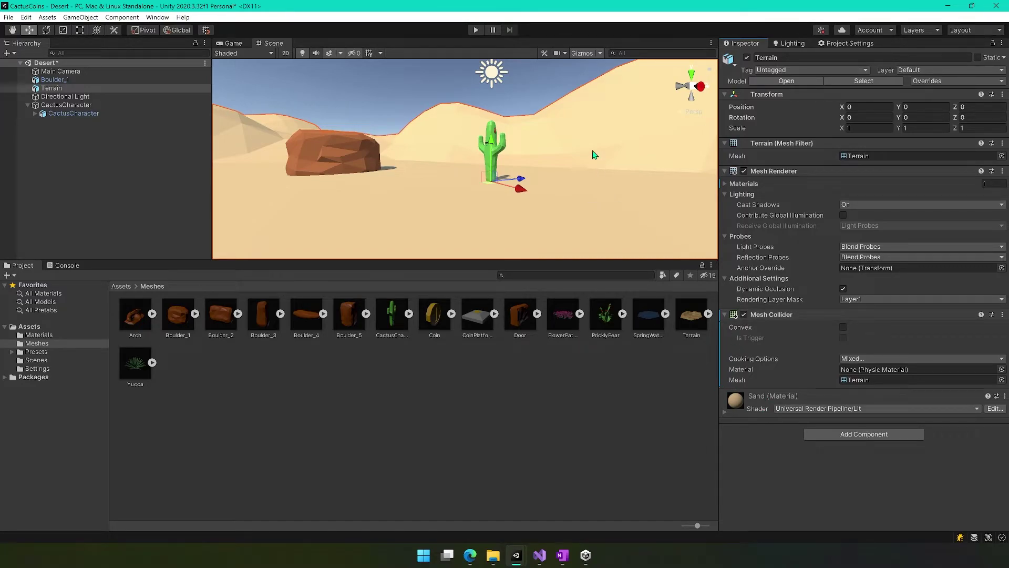
mouse_move(478, 166)
alt+mouse_down()
mouse_move(561, 167)
mouse_move(584, 193)
mouse_move(574, 195)
alt+mouse_up()
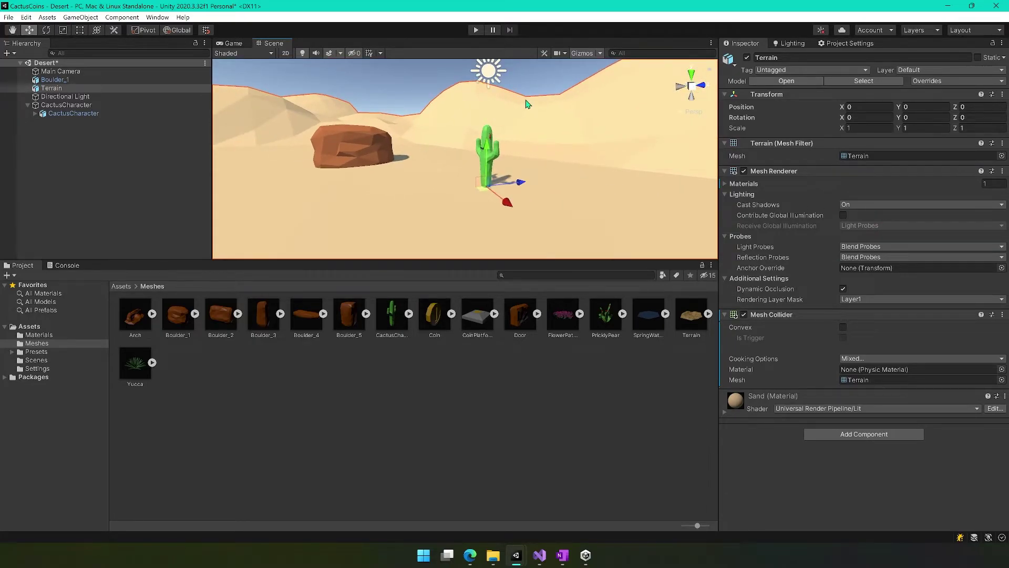
Turn off scene lighting and briefly hide the Terrain Mesh Renderer to inspect its collider wireframe.
click(302, 53)
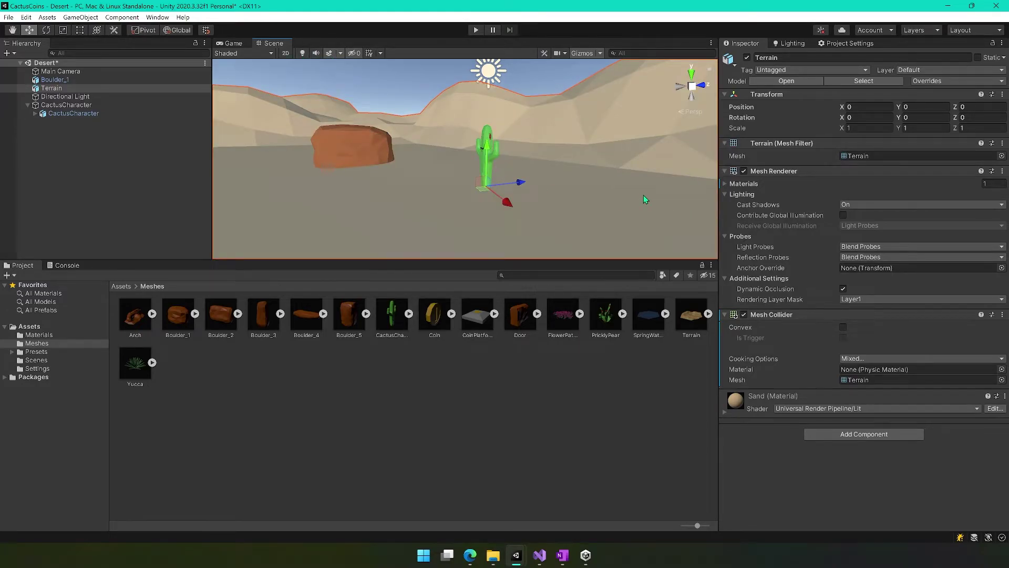
alt+drag(643, 200, 569, 199)
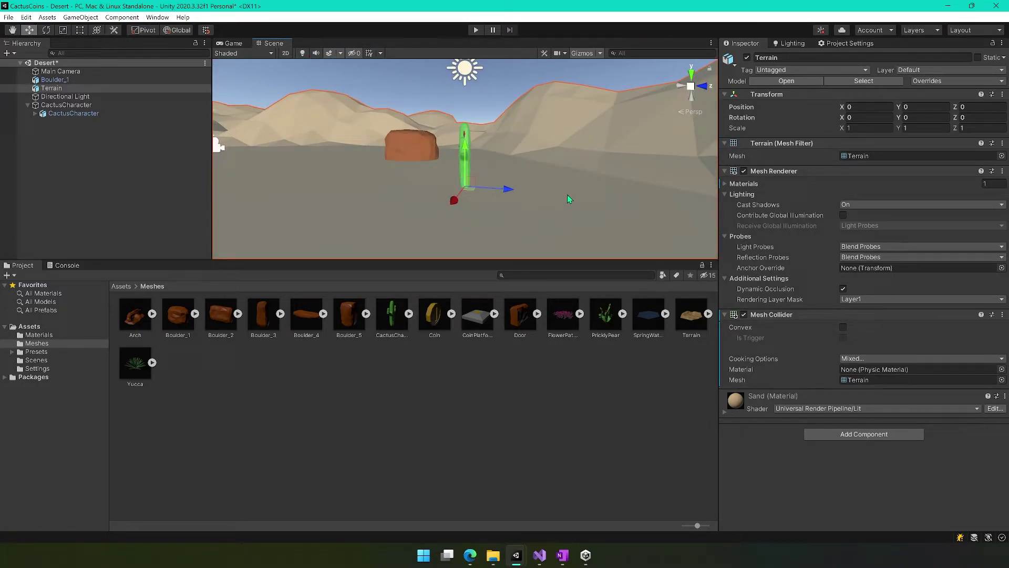
scroll(576, 205, up, 2)
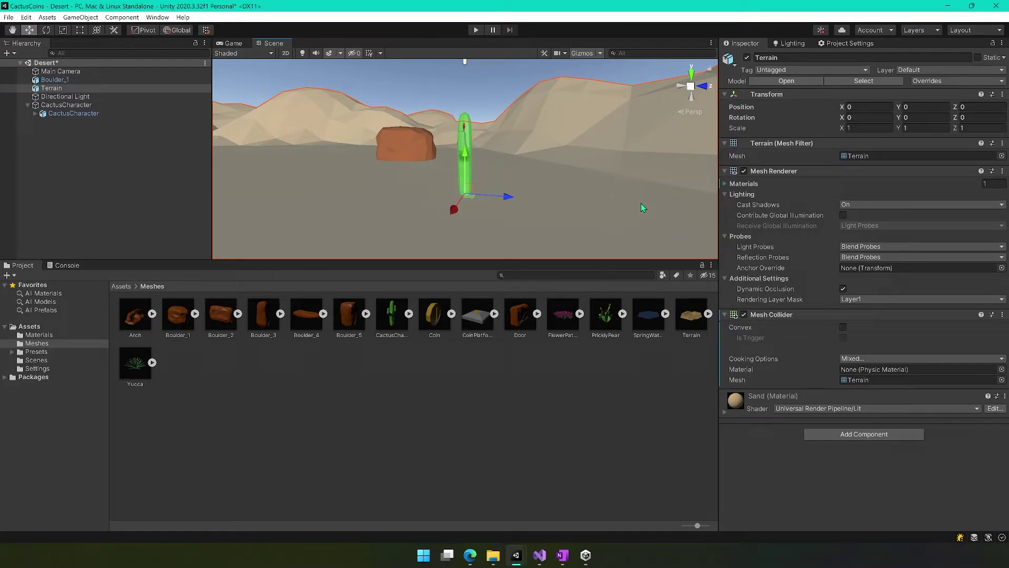
scroll(642, 199, down, 1)
scroll(631, 189, down, 1)
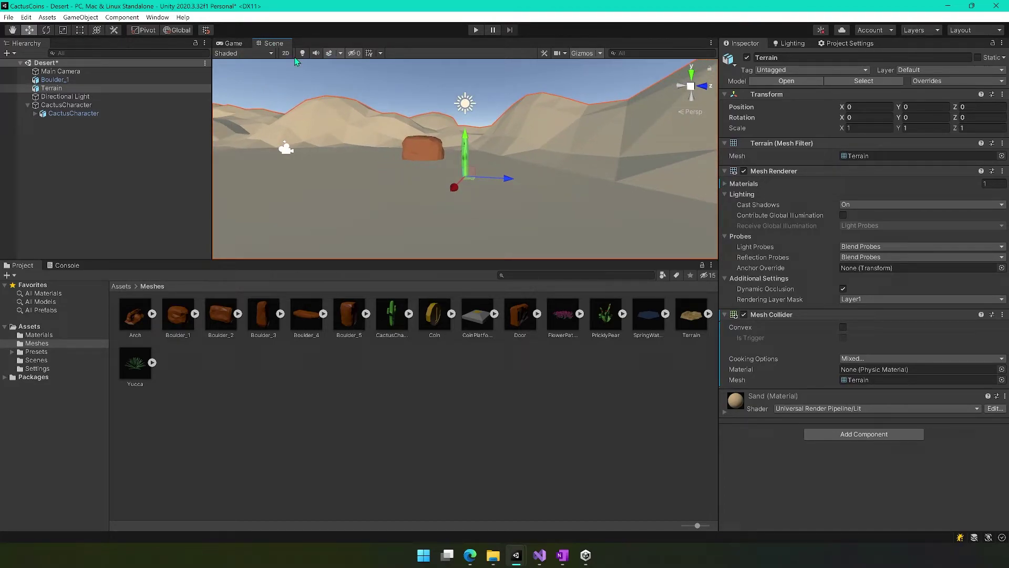
click(743, 171)
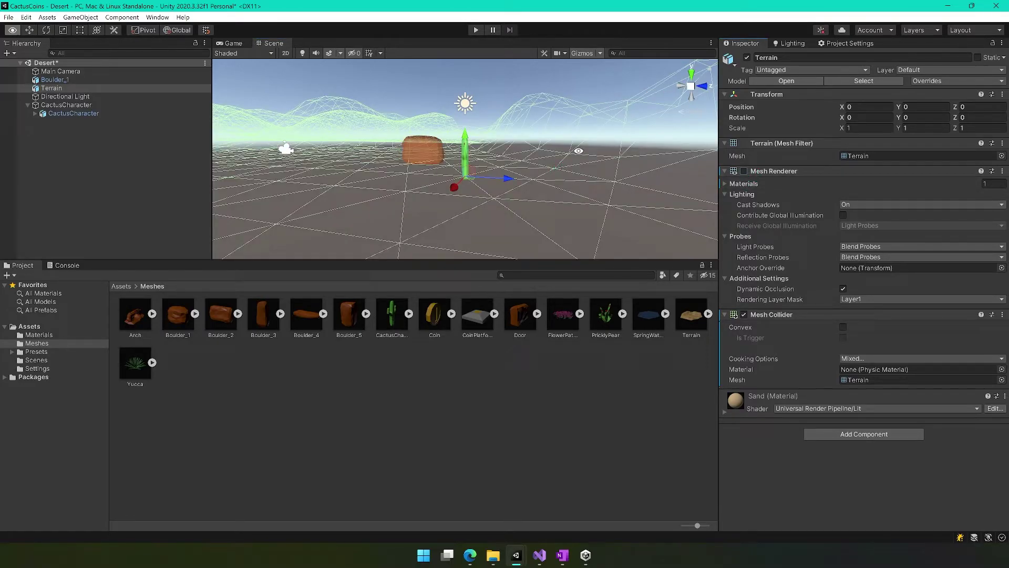
mouse_move(579, 151)
alt+mouse_down()
mouse_move(538, 170)
mouse_move(612, 182)
alt+mouse_up()
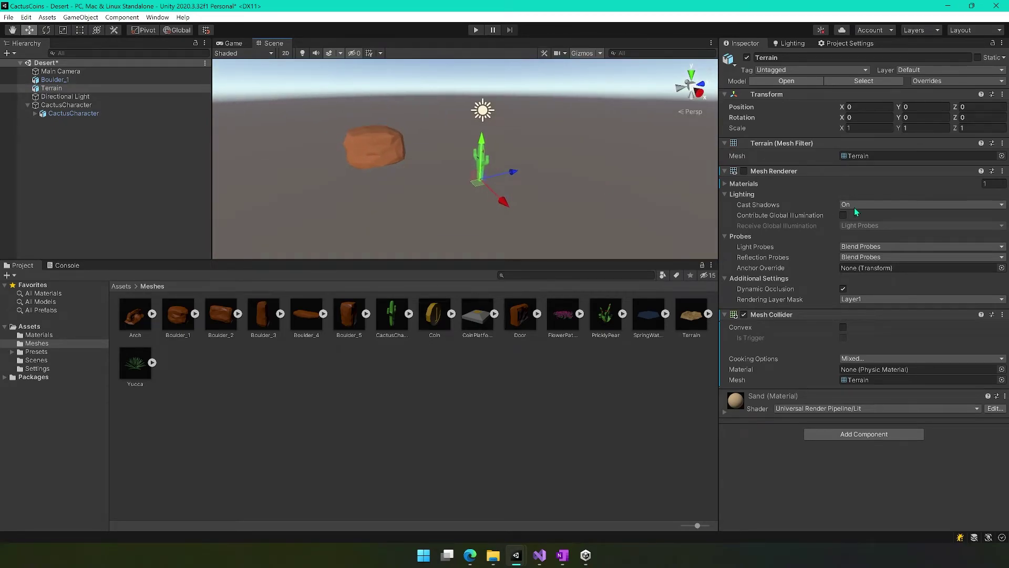
click(745, 171)
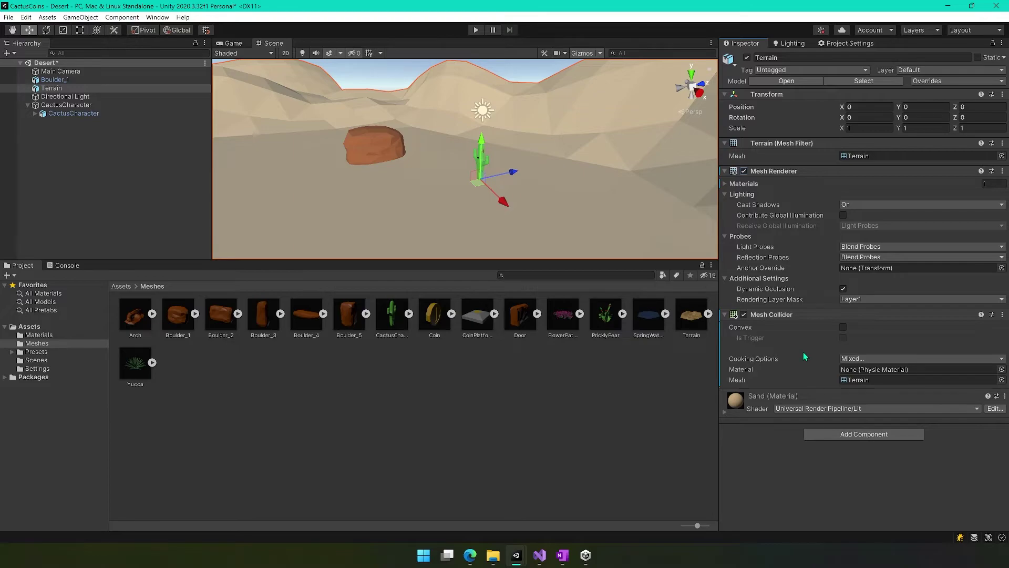
Enter play mode and select CactusCharacter in the Scene view.
click(476, 31)
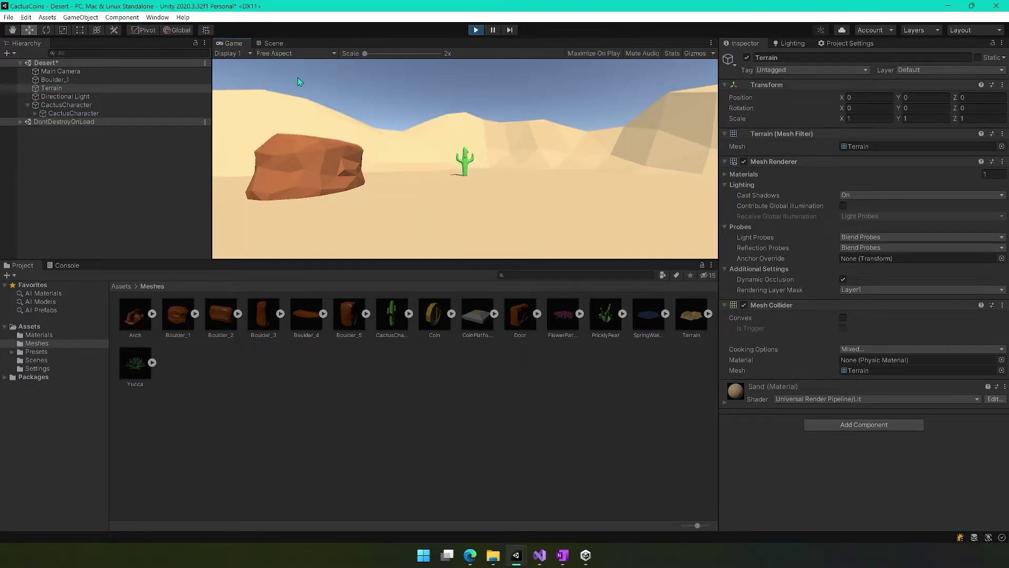
click(268, 45)
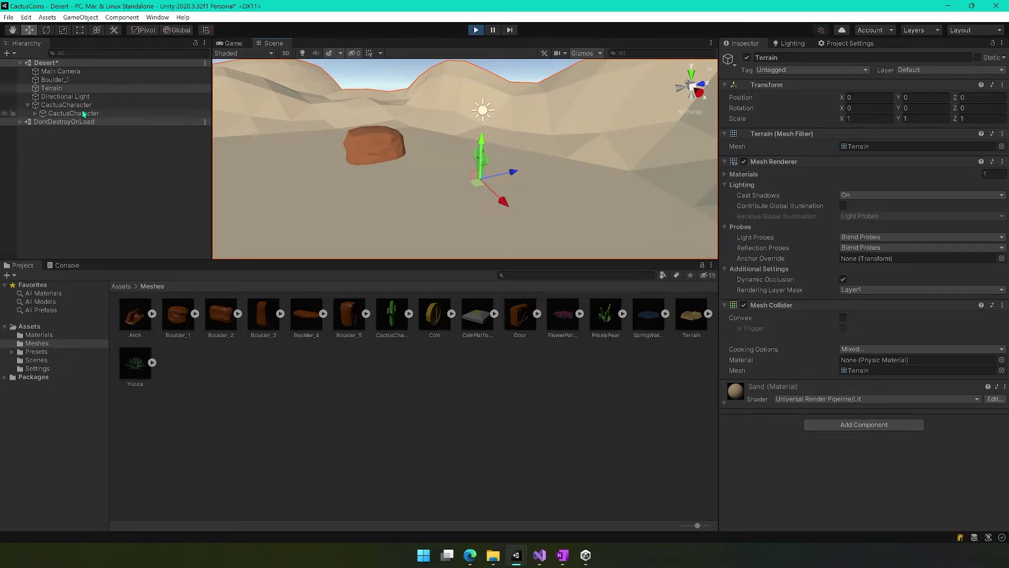
click(63, 106)
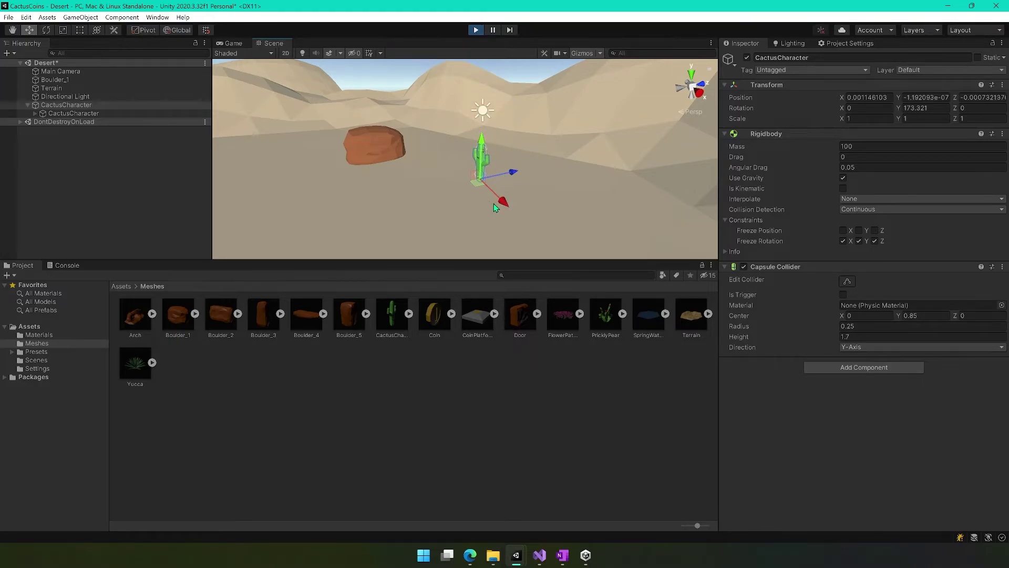
Place the cactus on the boulder, stretch Scale Y to 2.93, then stop playing.
mouse_move(495, 207)
mouse_down()
mouse_move(429, 125)
mouse_move(359, 114)
mouse_up()
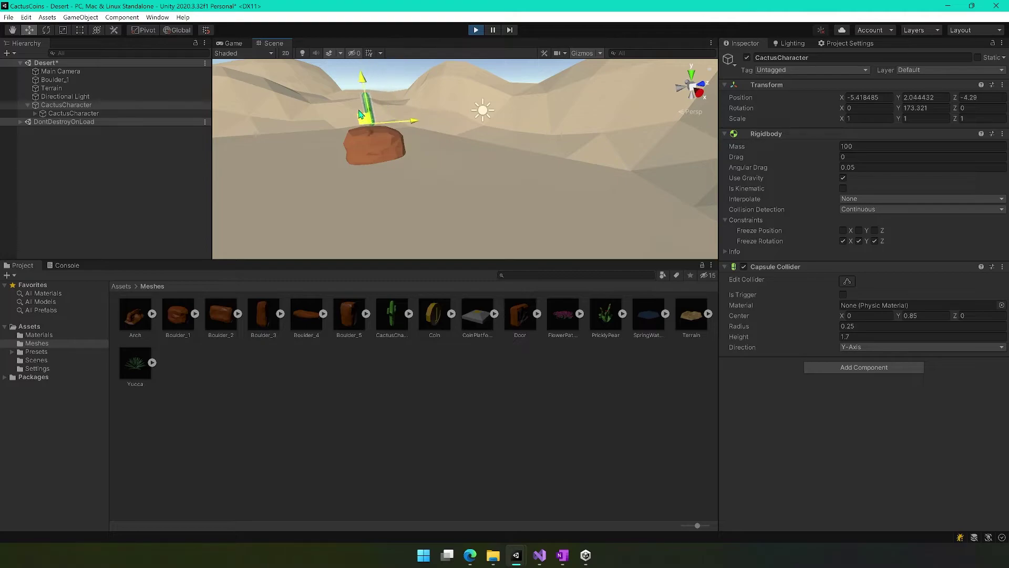
mouse_move(357, 190)
alt+mouse_down()
mouse_move(520, 148)
mouse_move(419, 168)
mouse_move(424, 192)
alt+mouse_up()
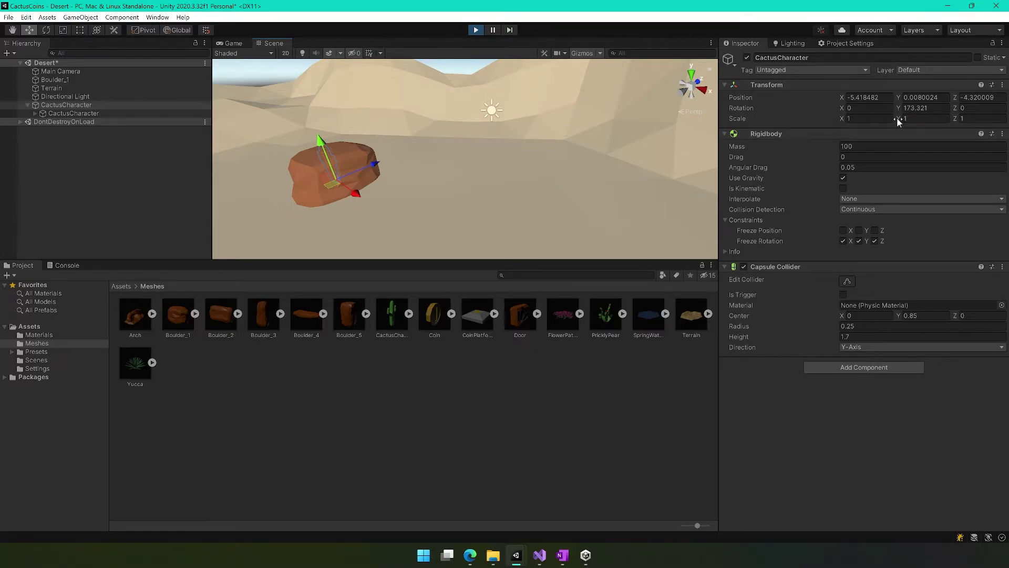
drag(897, 120, 934, 121)
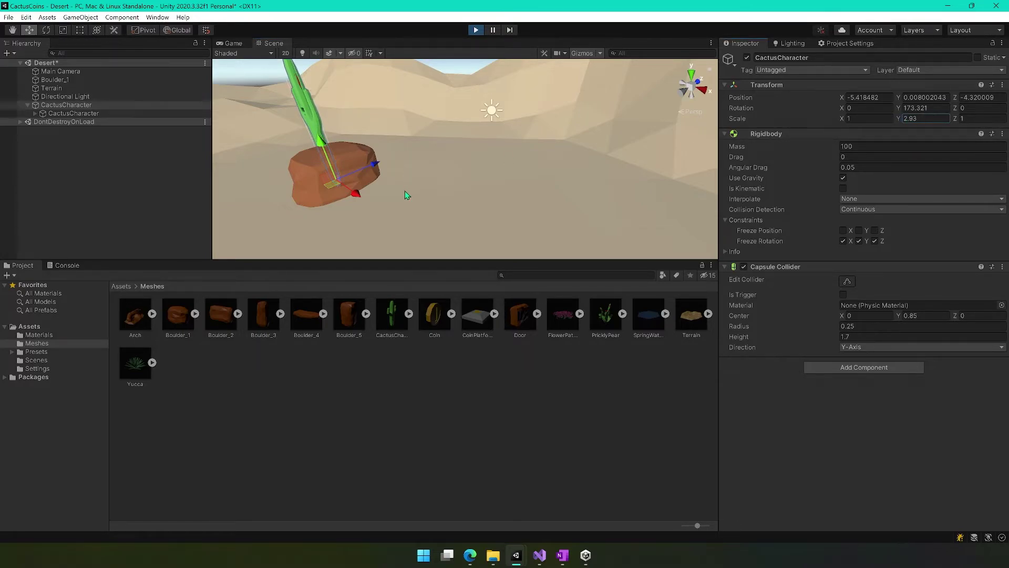
right_drag(404, 195, 532, 165)
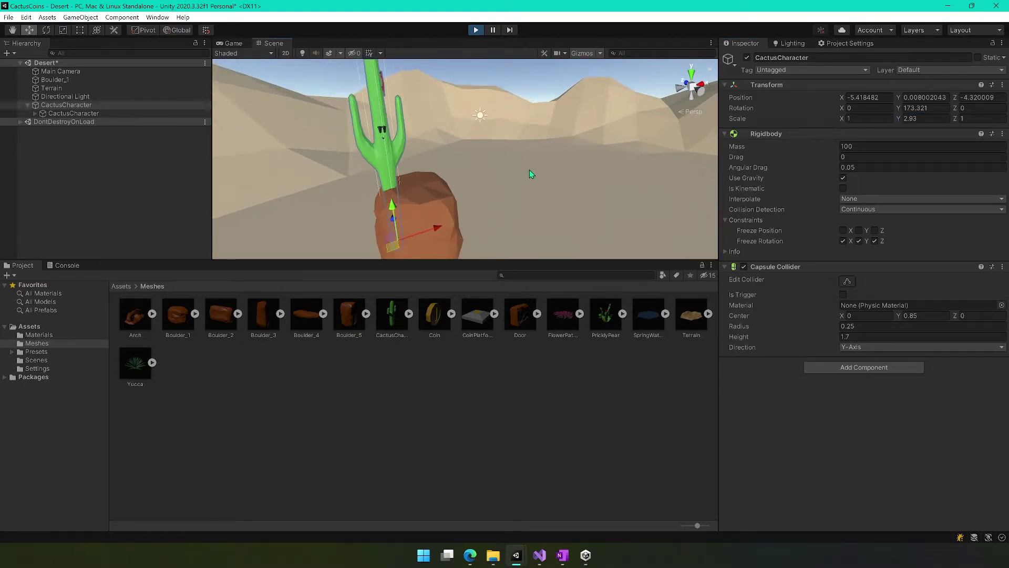
click(477, 31)
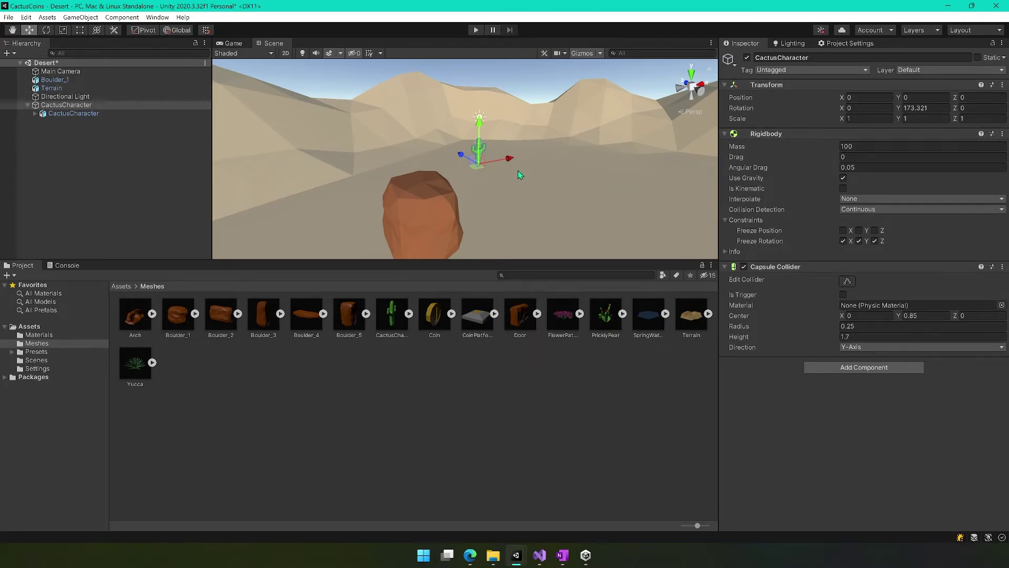
alt+drag(518, 170, 280, 176)
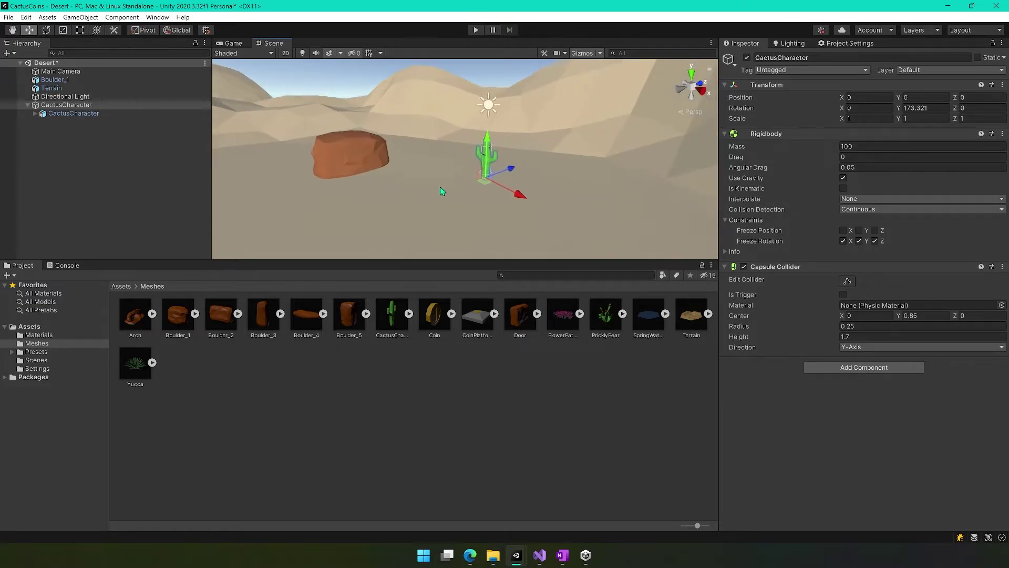
scroll(551, 224, up, 3)
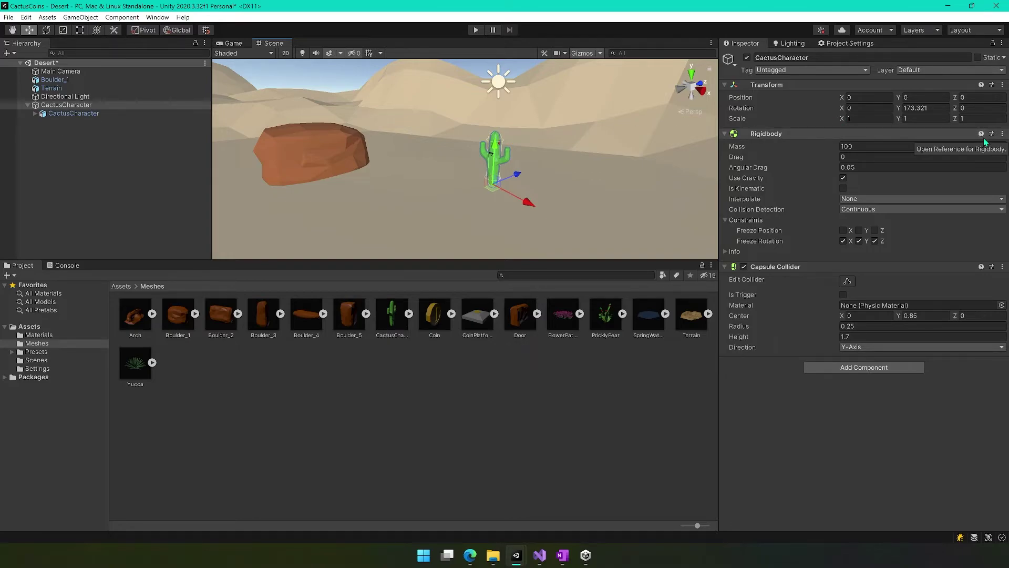
click(475, 30)
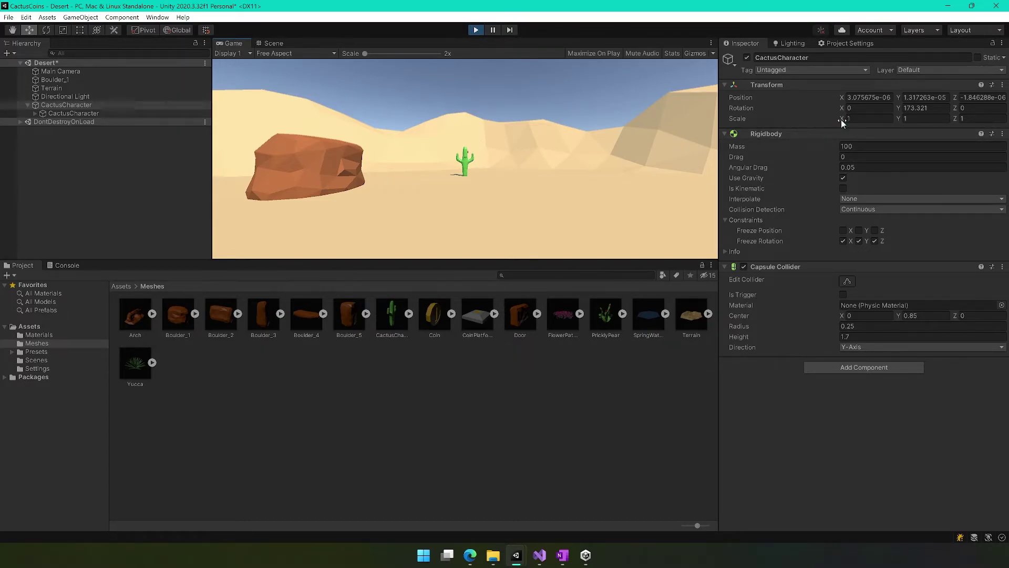
mouse_move(841, 122)
mouse_down()
mouse_move(991, 121)
mouse_move(83, 122)
mouse_up()
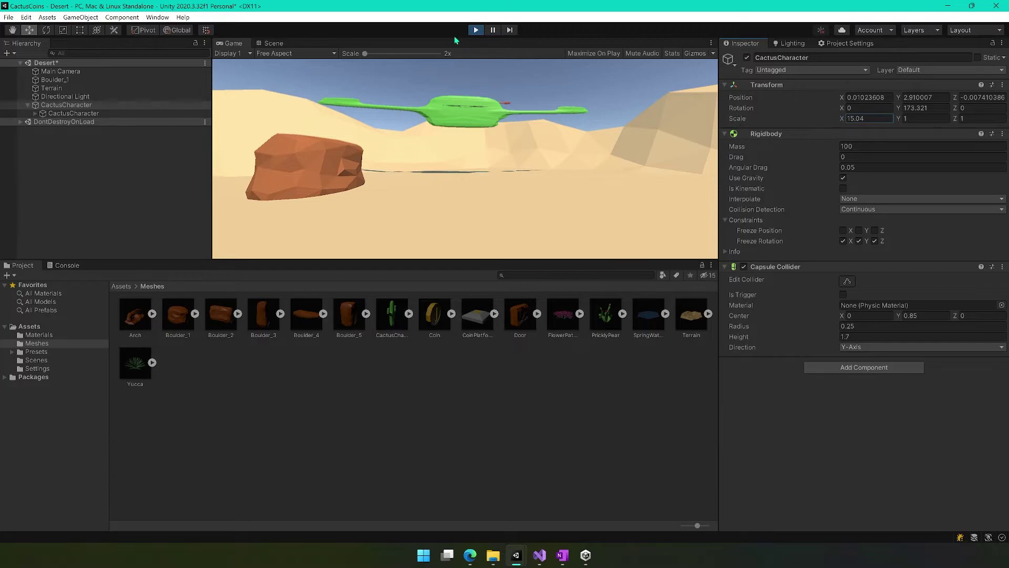
click(475, 29)
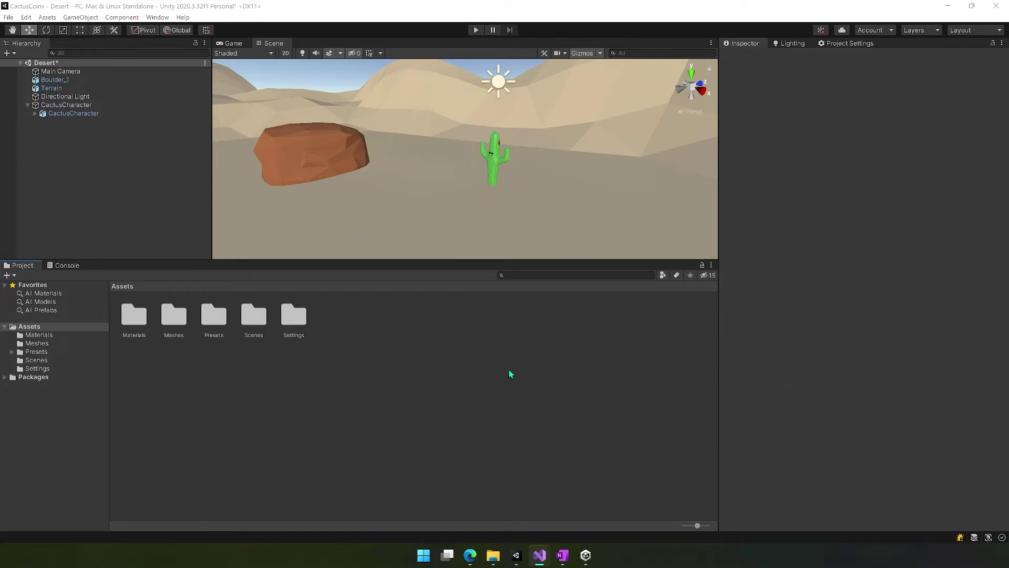
Open the asset context menu in the empty Assets folder area.
right_click(300, 384)
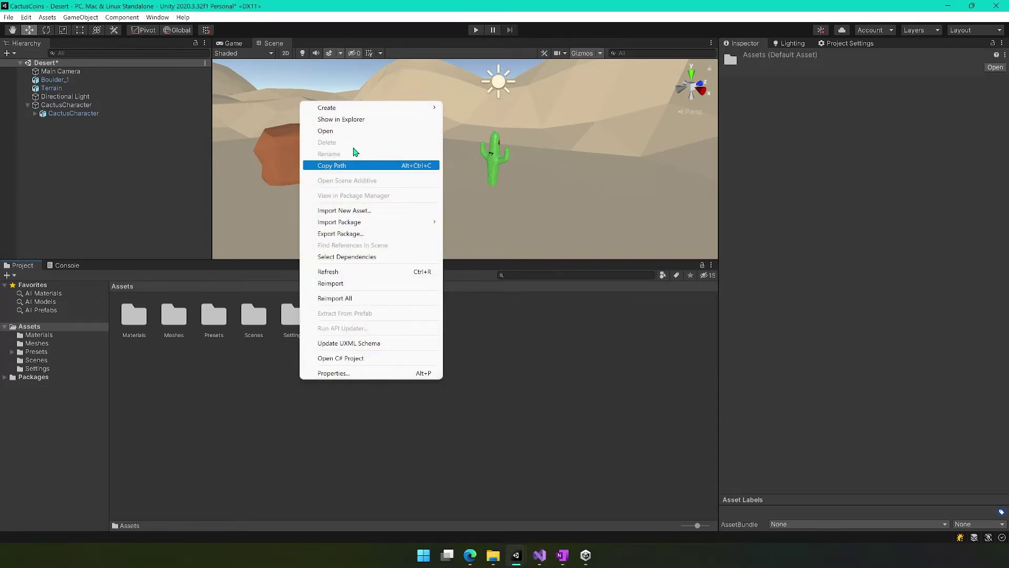
mouse_move(372, 107)
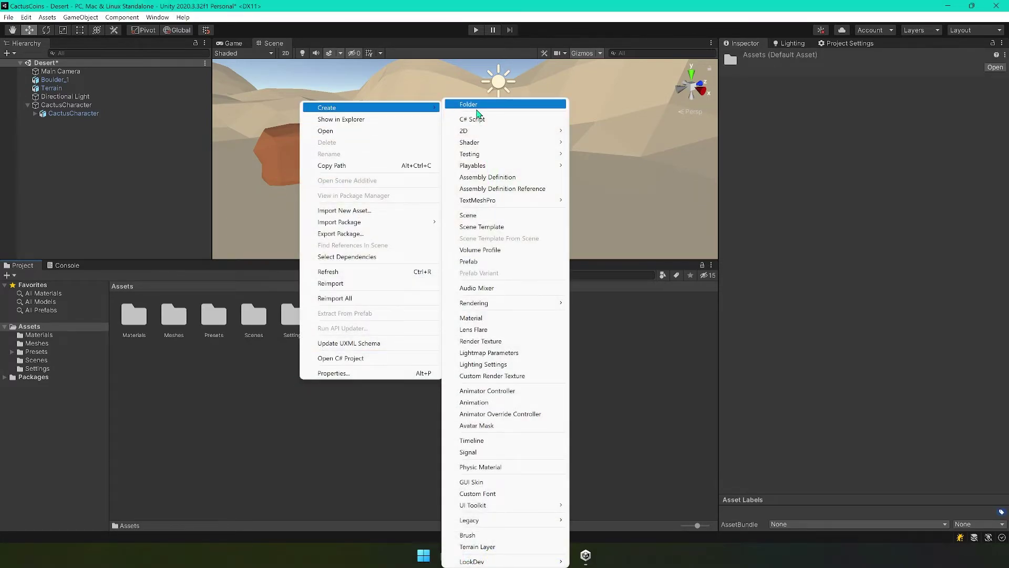
Create a folder named Scripts under Assets and open it.
click(473, 105)
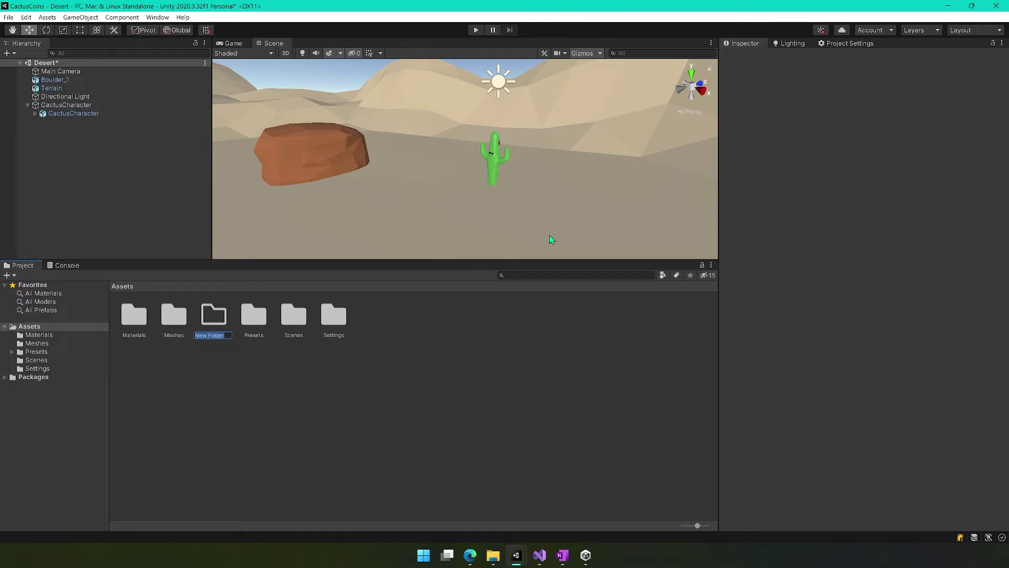
text(Scripts)
key(Return)
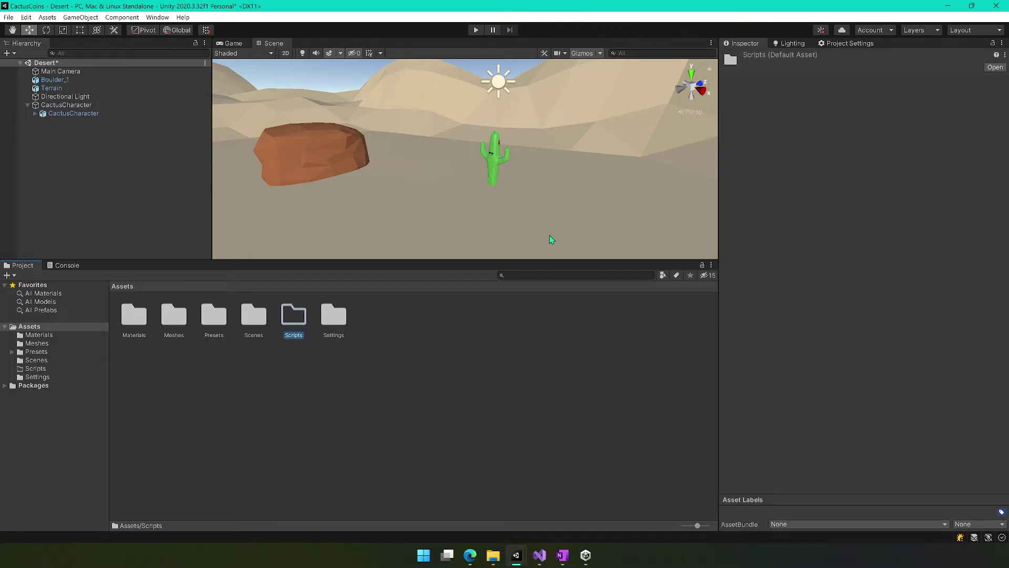
double_click(302, 318)
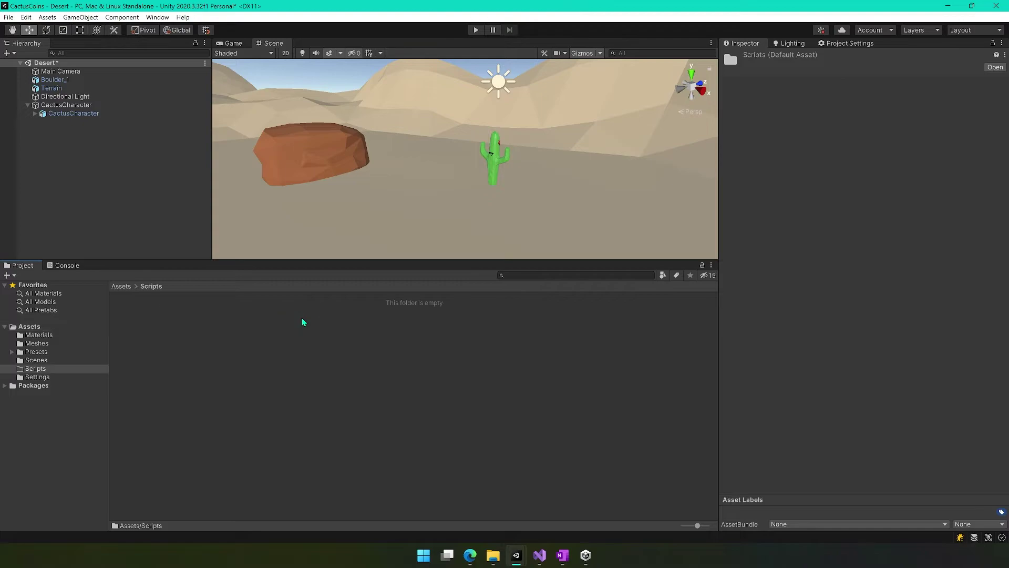
right_click(183, 339)
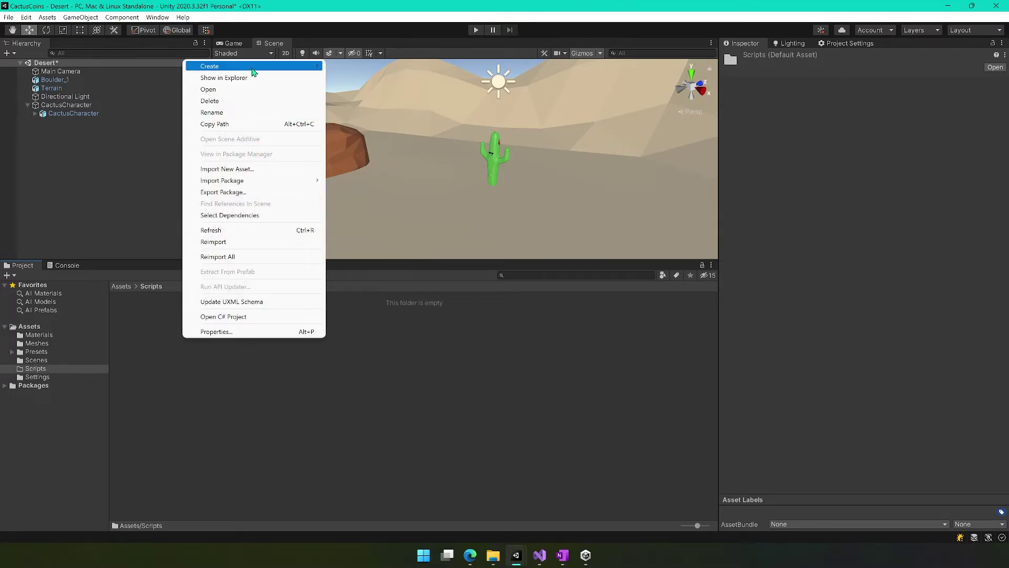
Create a C# script named SimpleCharacterControllr and open it for editing.
click(371, 81)
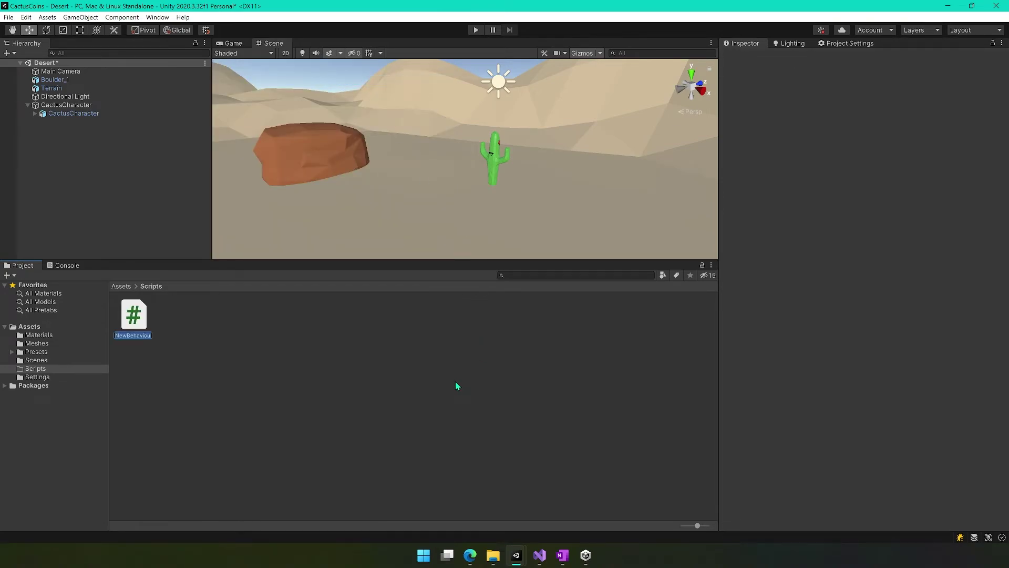
text(Simpl)
text(CharacterCon)
text(troller)
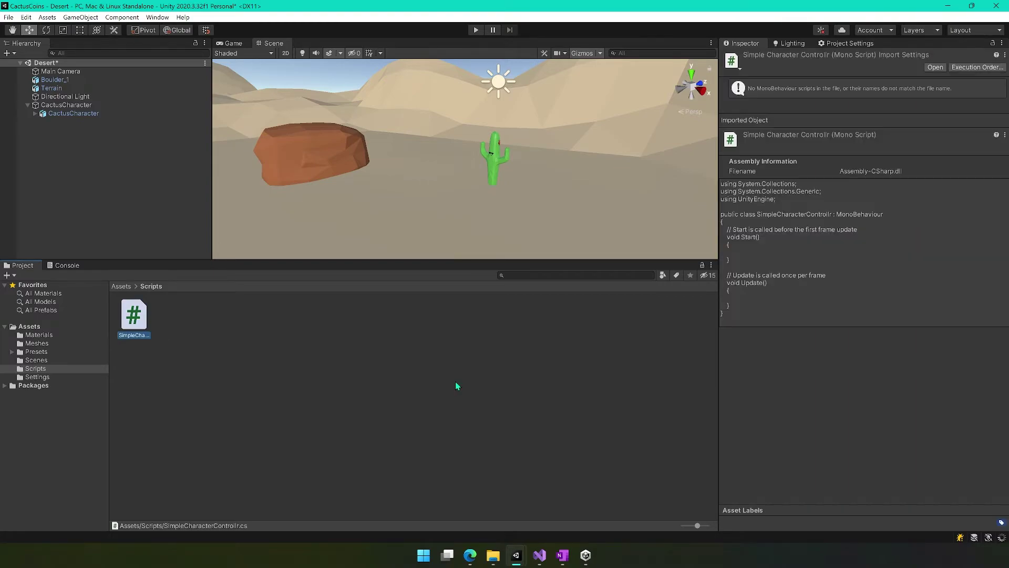
double_click(133, 315)
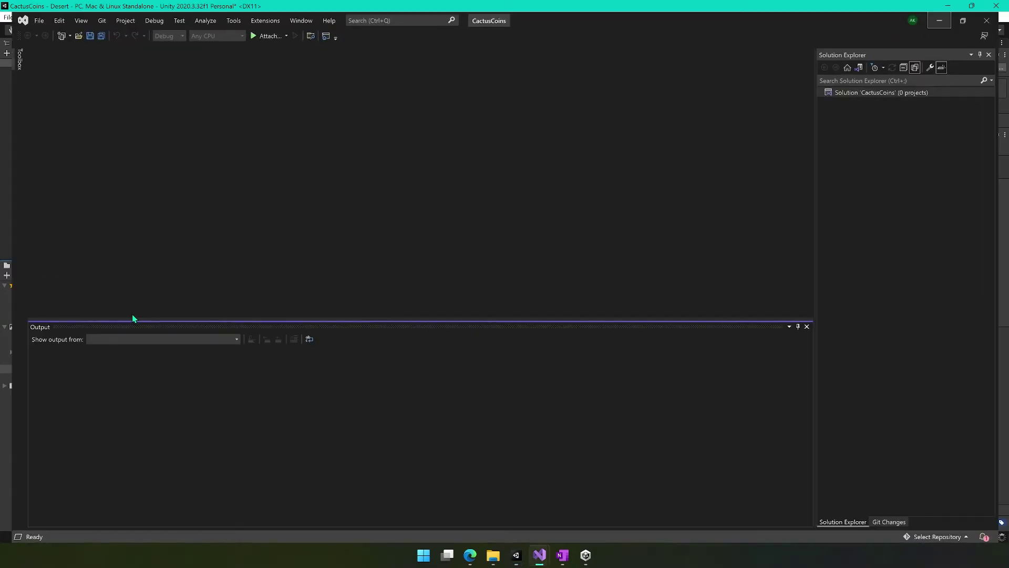
Reload the file, correct the class name to SimpleCharacterController, and save.
click(475, 304)
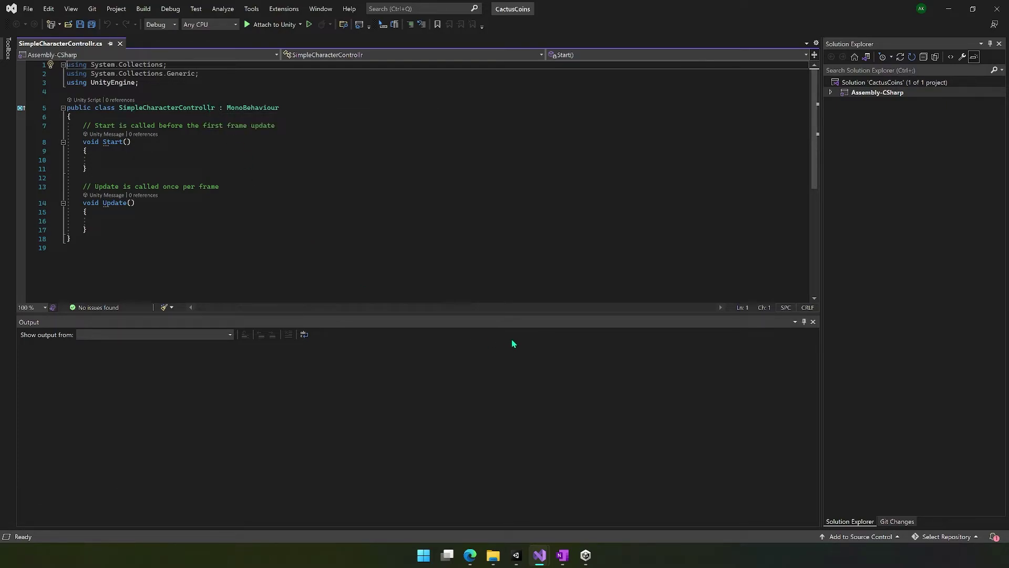
click(209, 107)
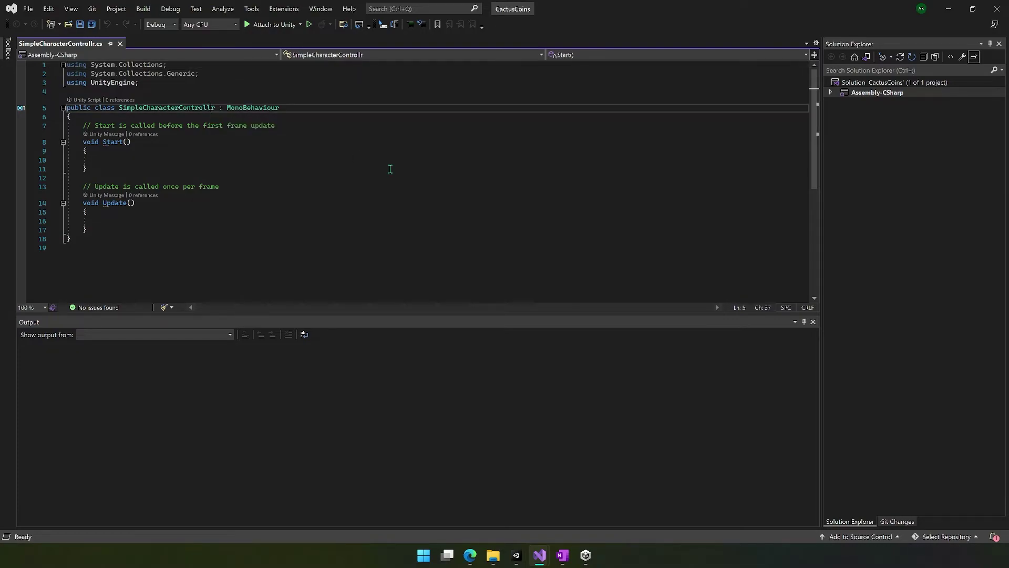
text(e)
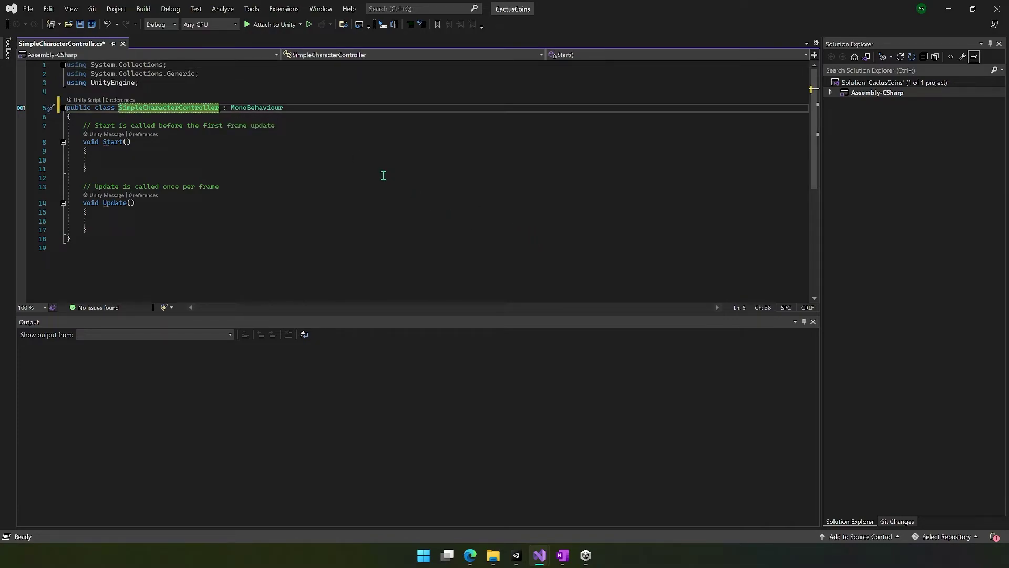
key(ctrl+s)
click(949, 9)
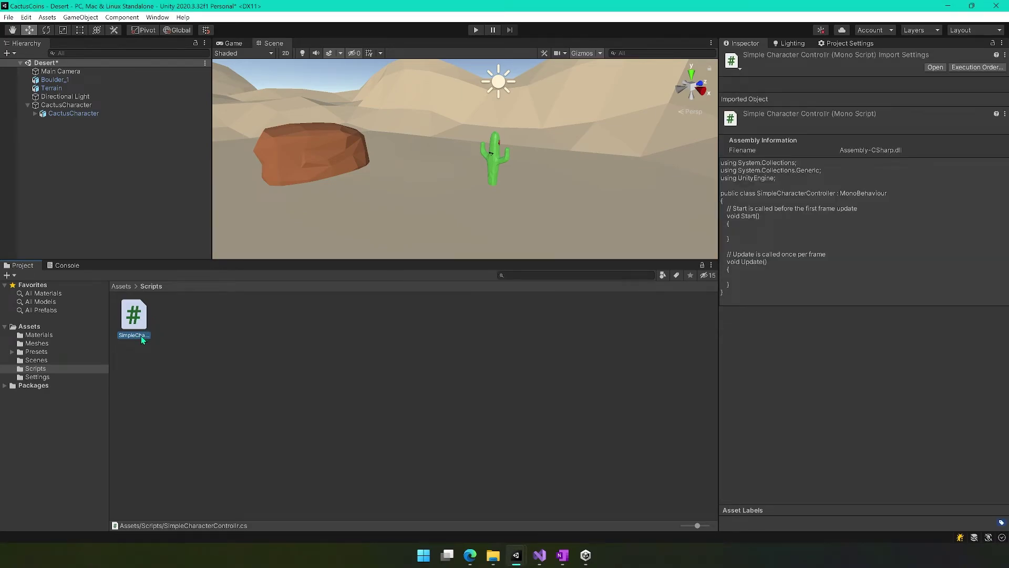
Rename the script file to SimpleCharacterController by inserting the missing 'e'.
click(142, 336)
key(Right)
key(Right)
key(Right)
key(Right)
key(Right)
key(Right)
key(Right)
key(Right)
key(Left)
text(e)
key(Return)
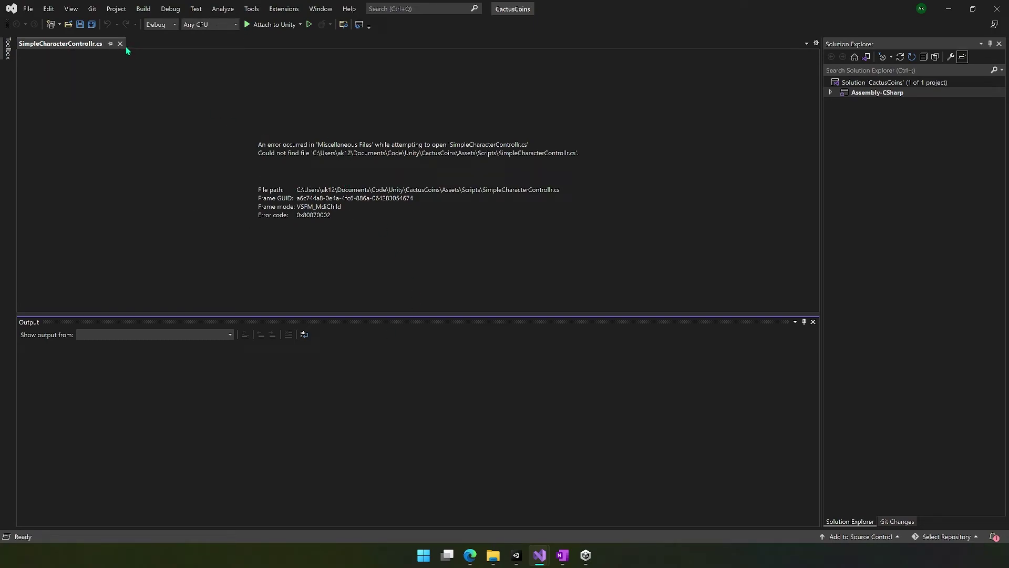
Close the broken tab and reopen SimpleCharacterController from the CactusCoins Unity project.
click(121, 45)
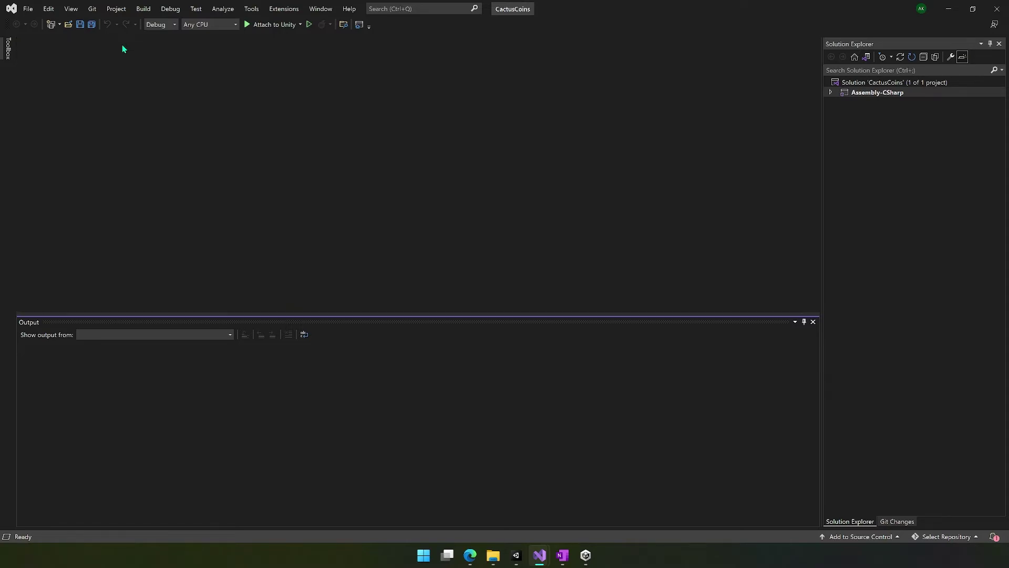
click(516, 556)
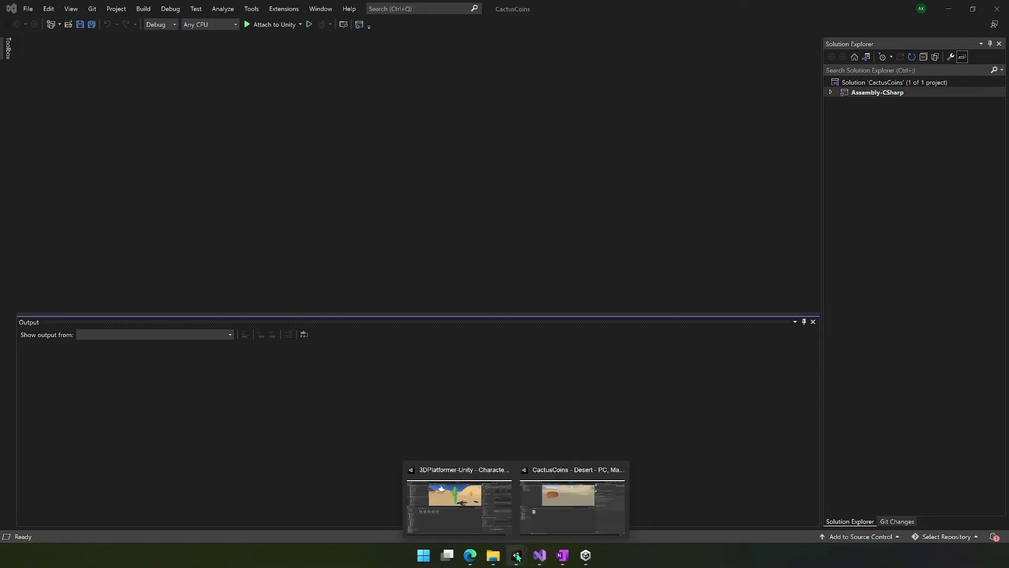
click(556, 504)
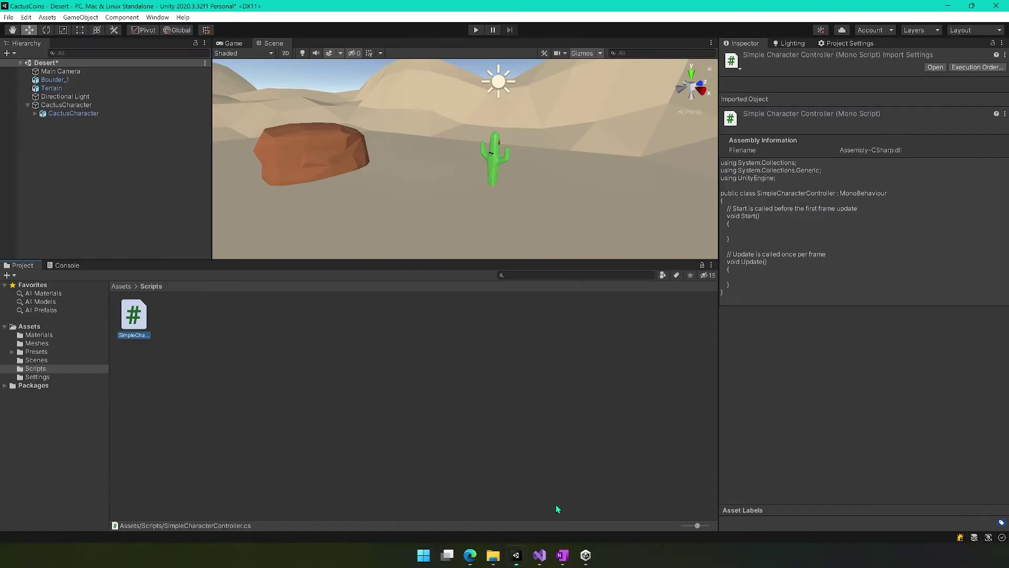
double_click(138, 322)
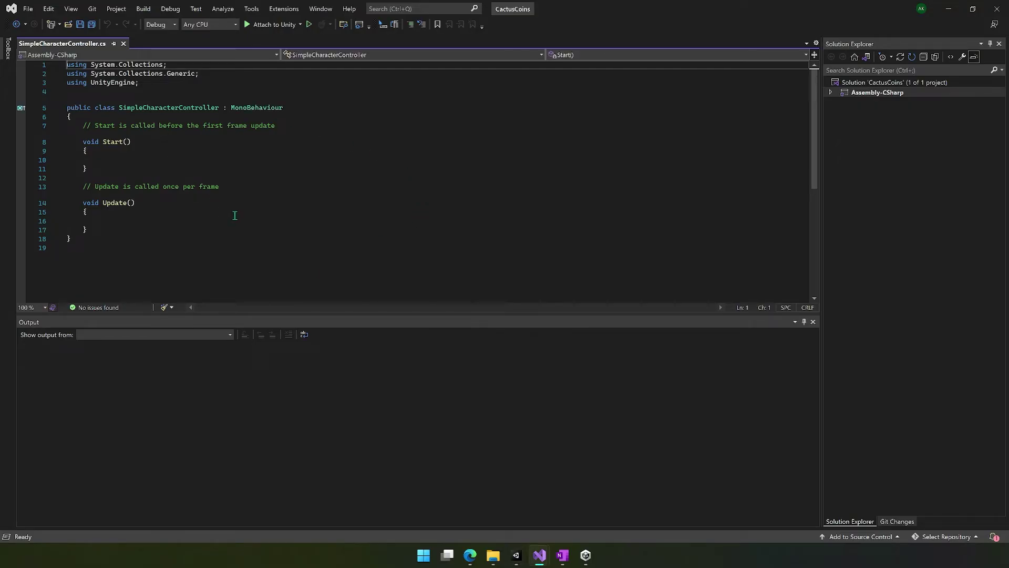
Expand Assembly-CSharp > Assets > Scripts and select SimpleCharacterController.cs in Solution Explorer.
click(830, 93)
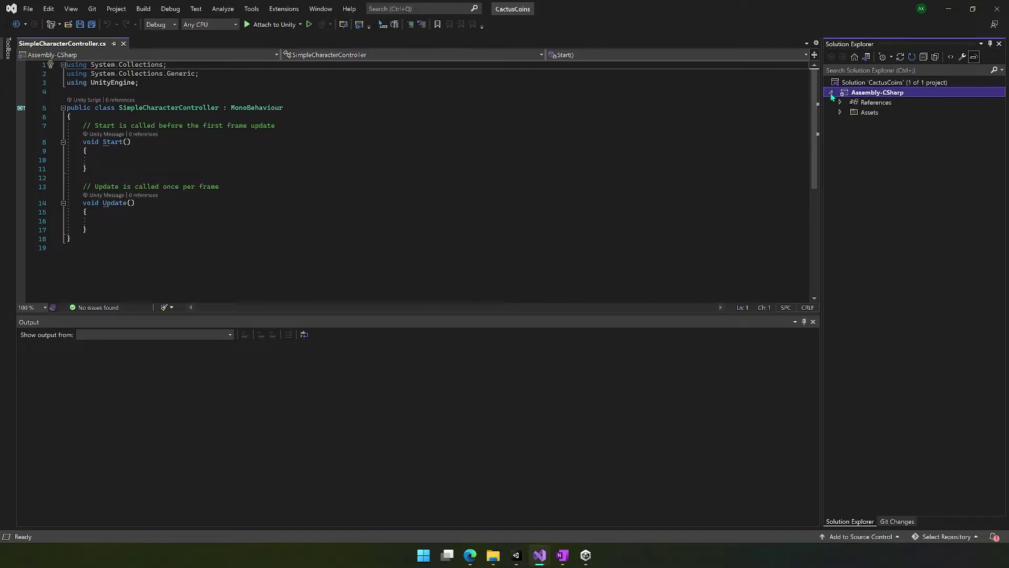
click(841, 112)
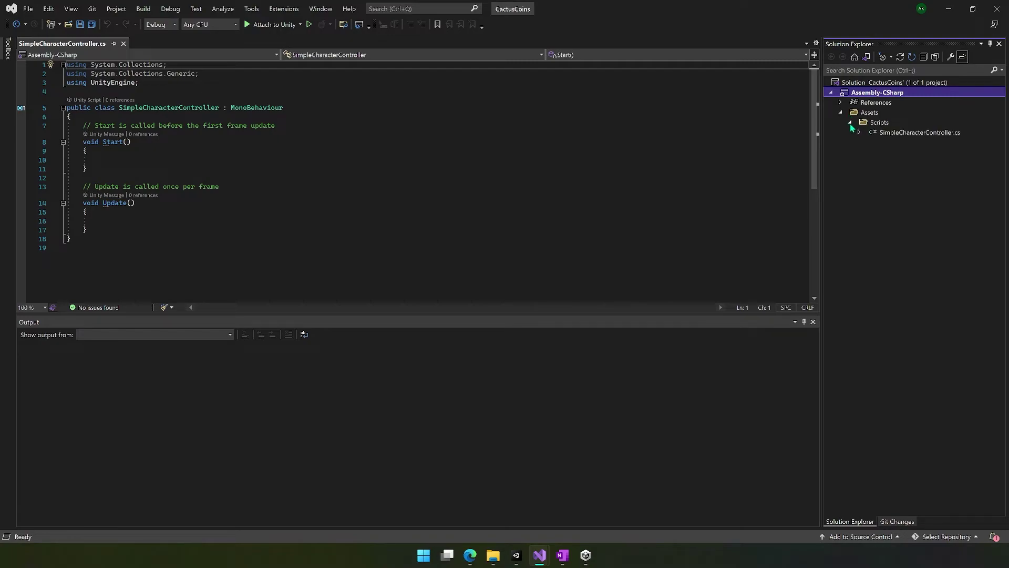
click(914, 134)
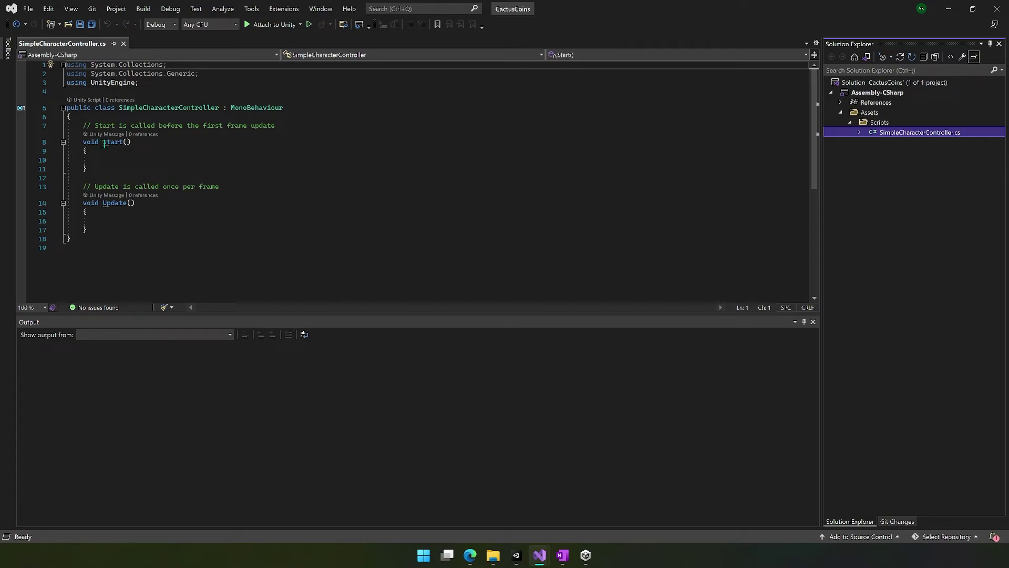
mouse_move(113, 142)
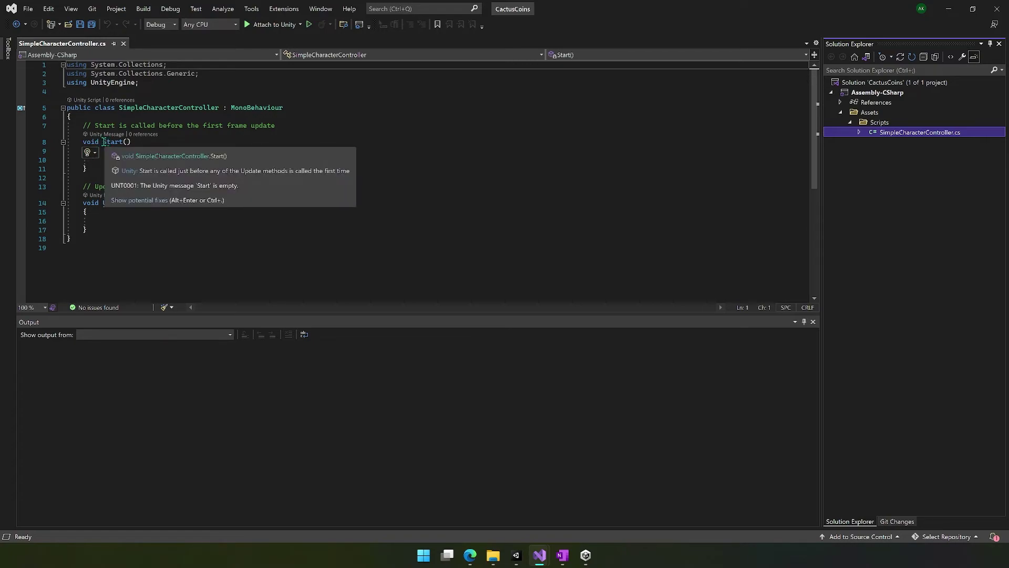
Retype the space in 'void Start()' and place the cursor on the empty line inside Start.
click(102, 142)
key(BackSpace)
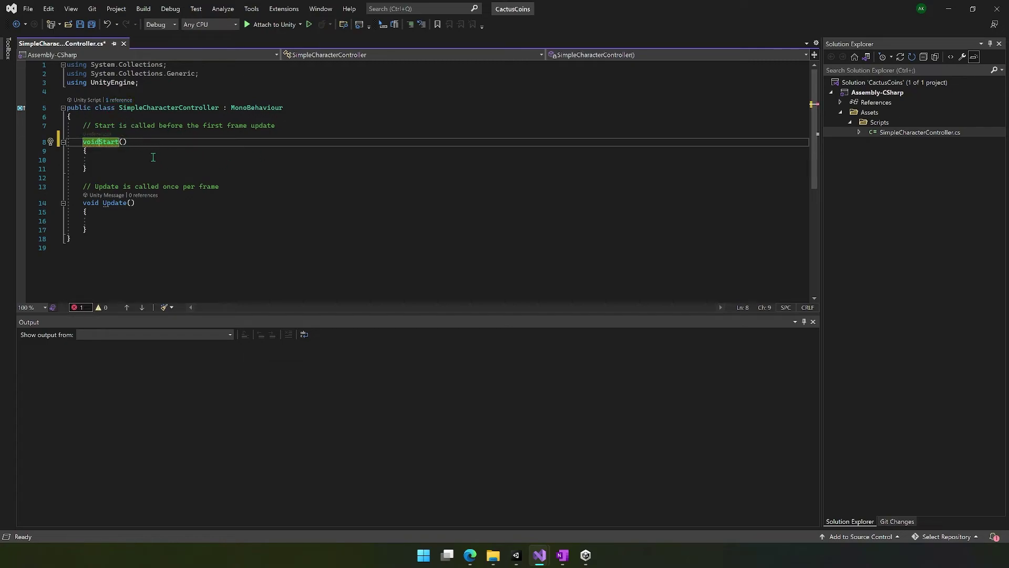
key(End)
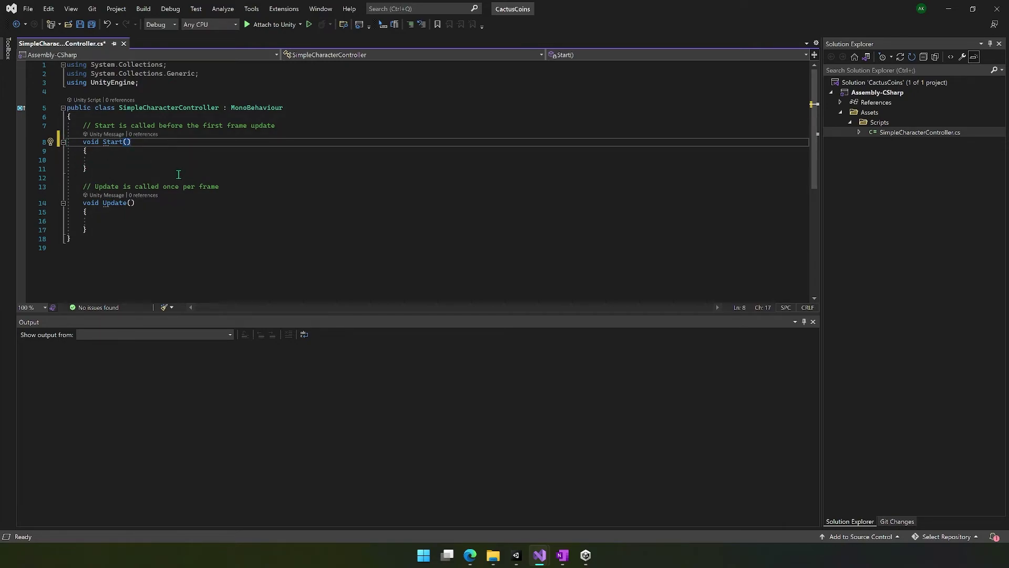
click(140, 160)
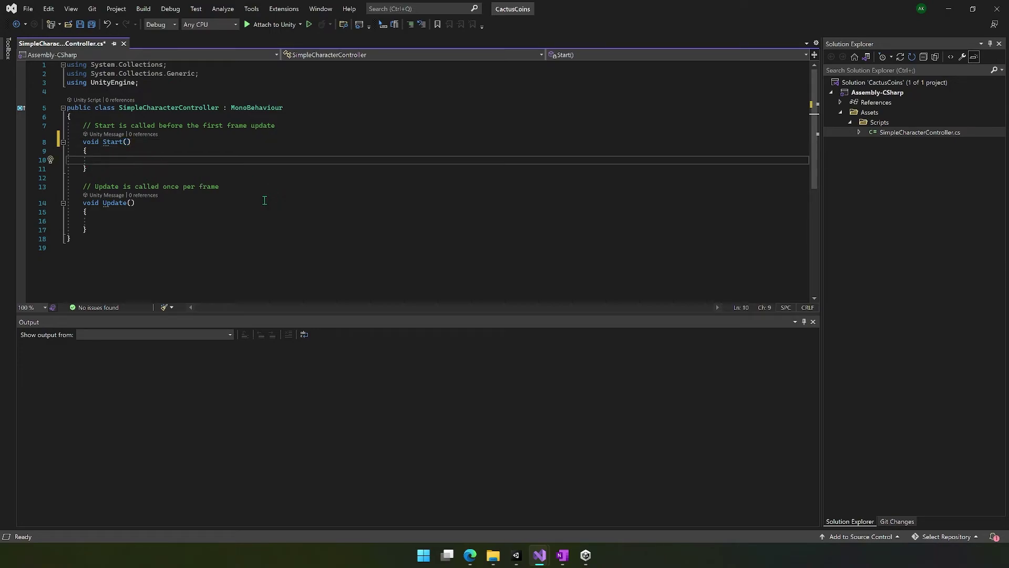
click(85, 151)
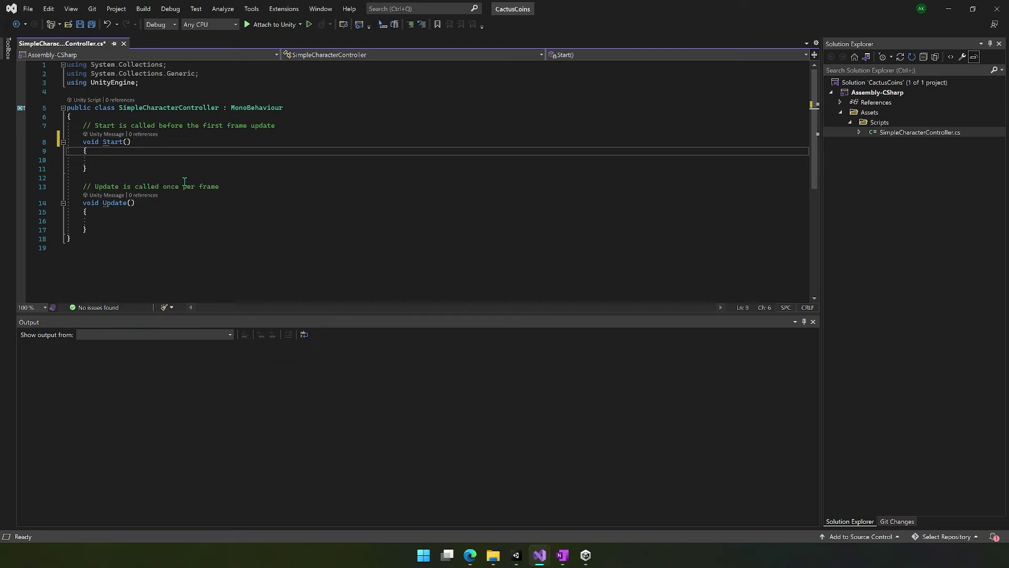
click(199, 161)
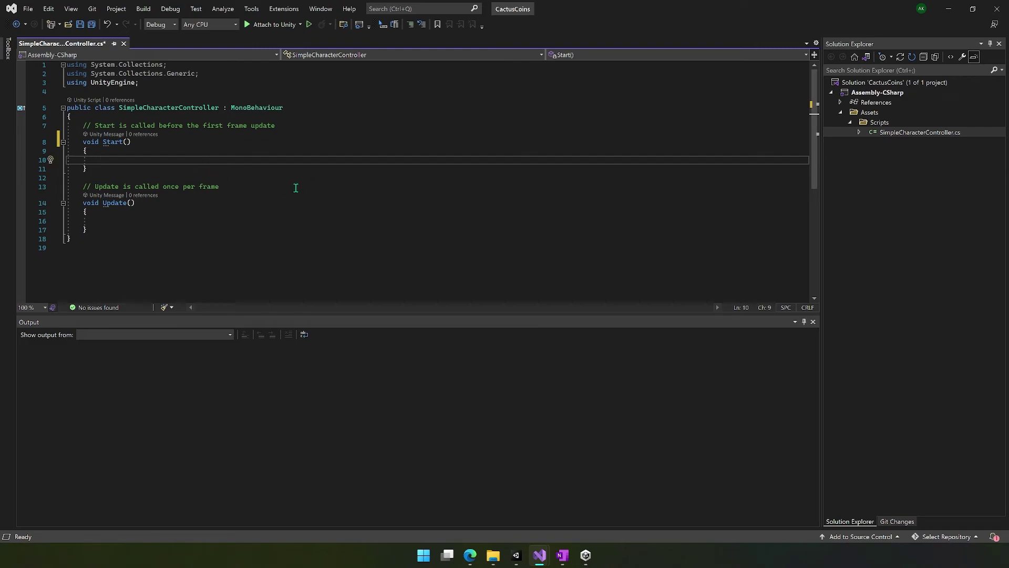
Save SimpleCharacterController.cs and bring Unity back to the front.
key(ctrl+s)
mouse_move(515, 555)
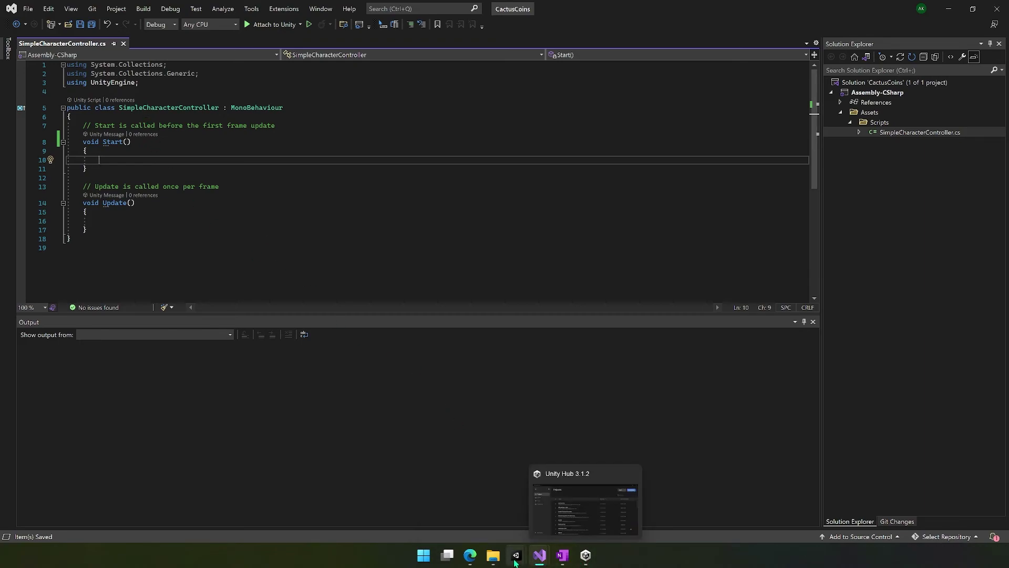
click(560, 513)
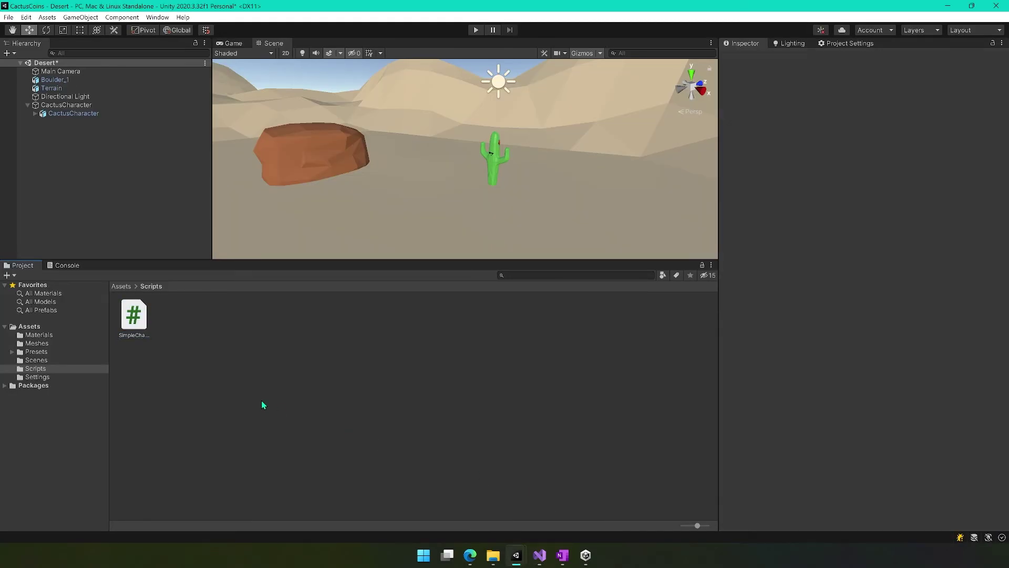
Create a C# script named InputController in the Scripts folder next to SimpleCharacterController.
right_click(177, 365)
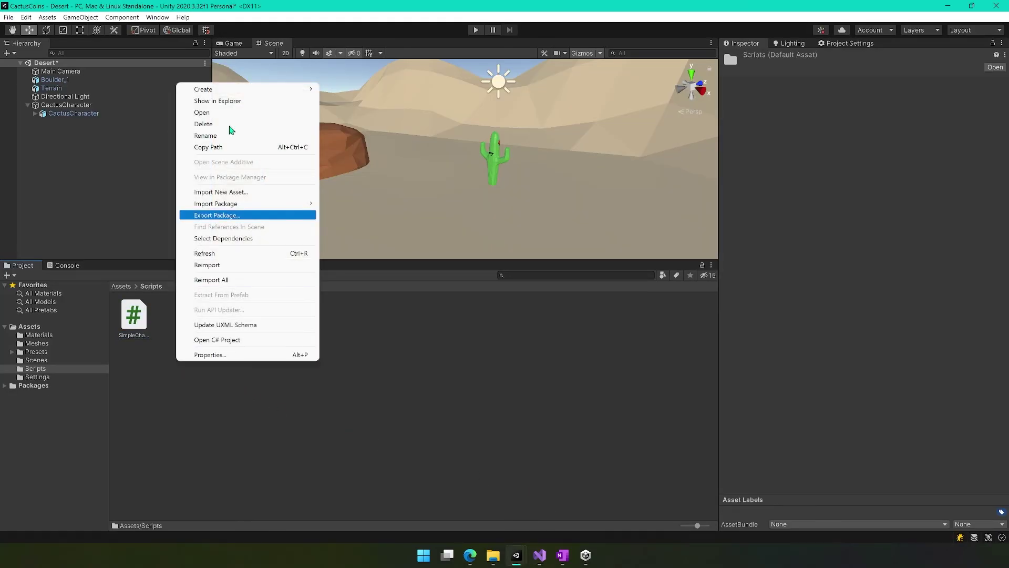
mouse_move(229, 89)
click(346, 104)
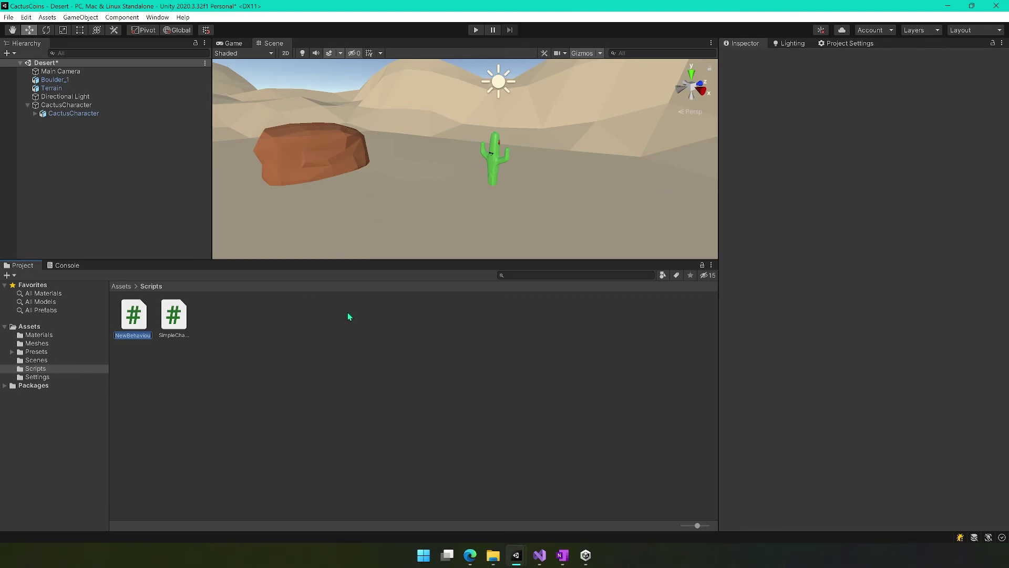
key(BackSpace)
text(nputControlle)
text(r)
key(Return)
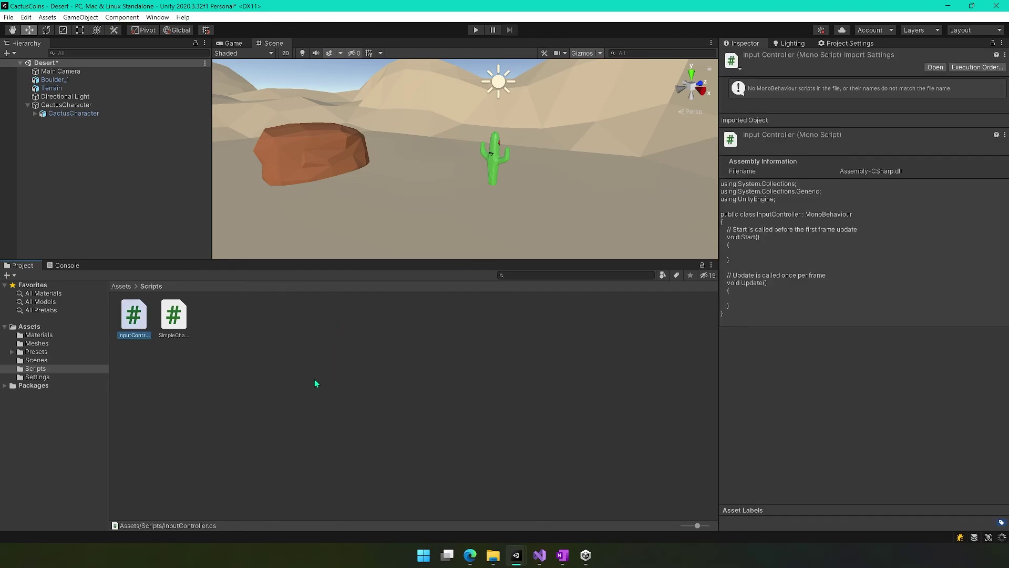
click(174, 316)
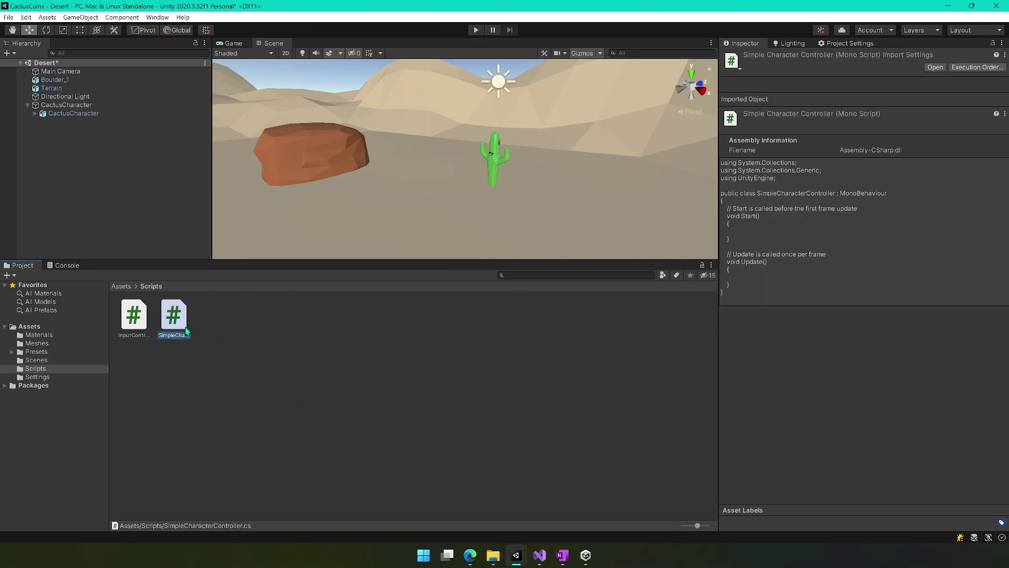
click(41, 310)
click(132, 317)
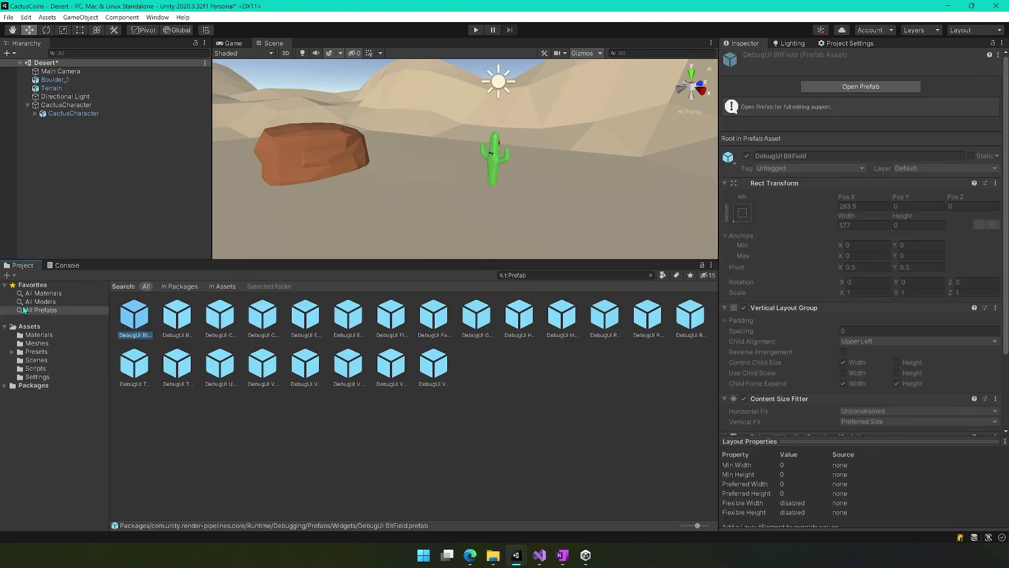
click(41, 371)
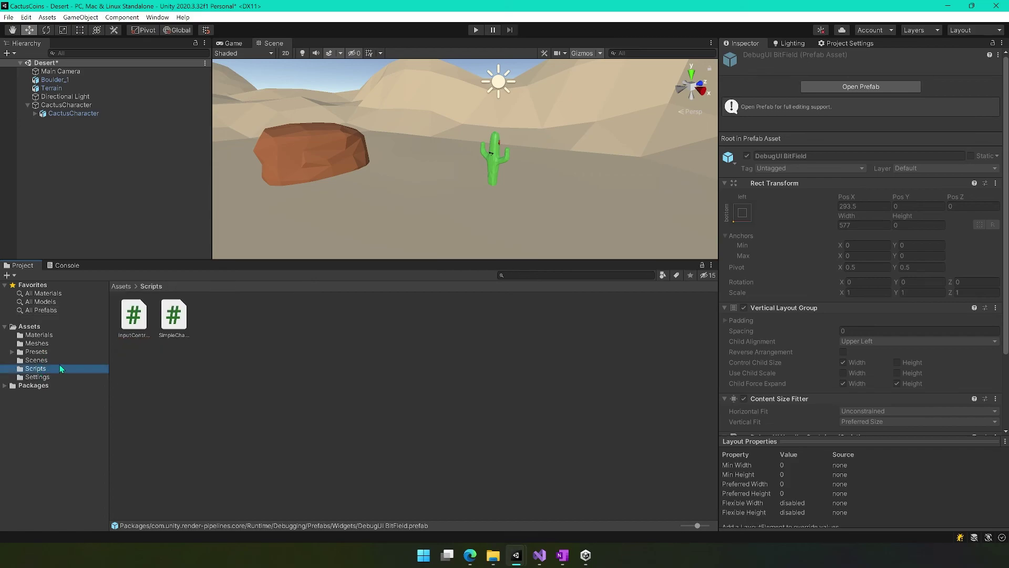
click(175, 315)
click(135, 317)
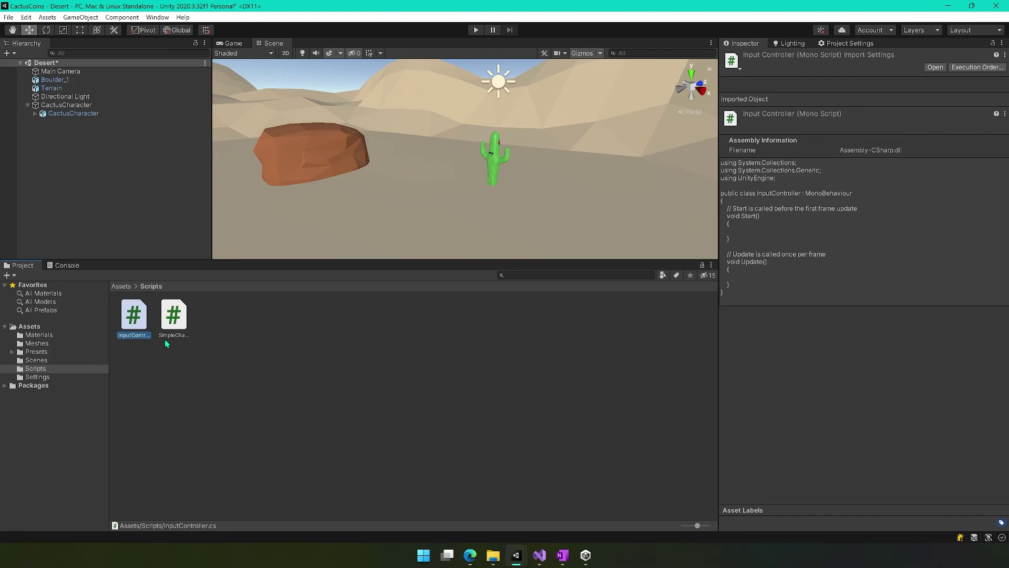
click(174, 319)
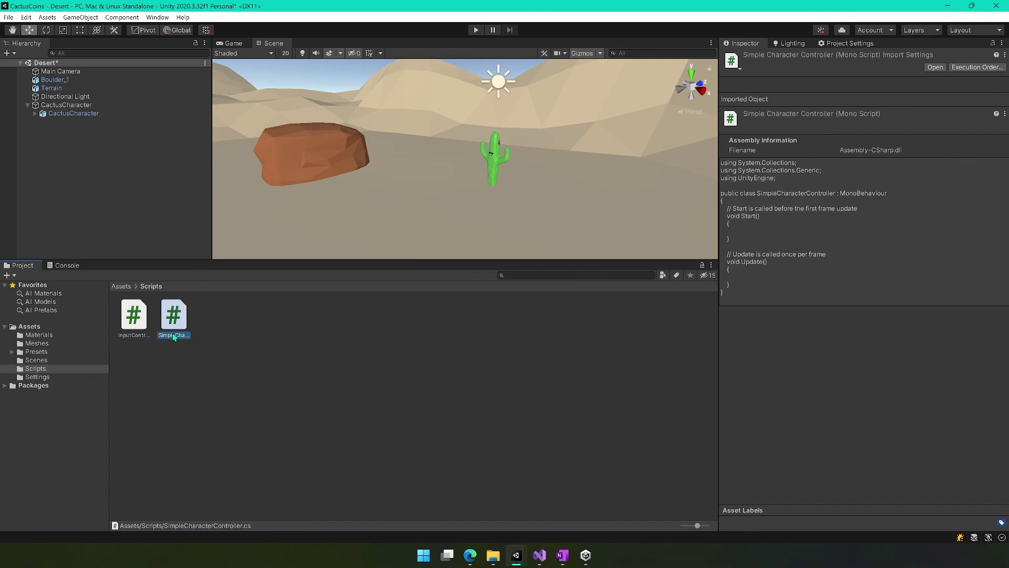